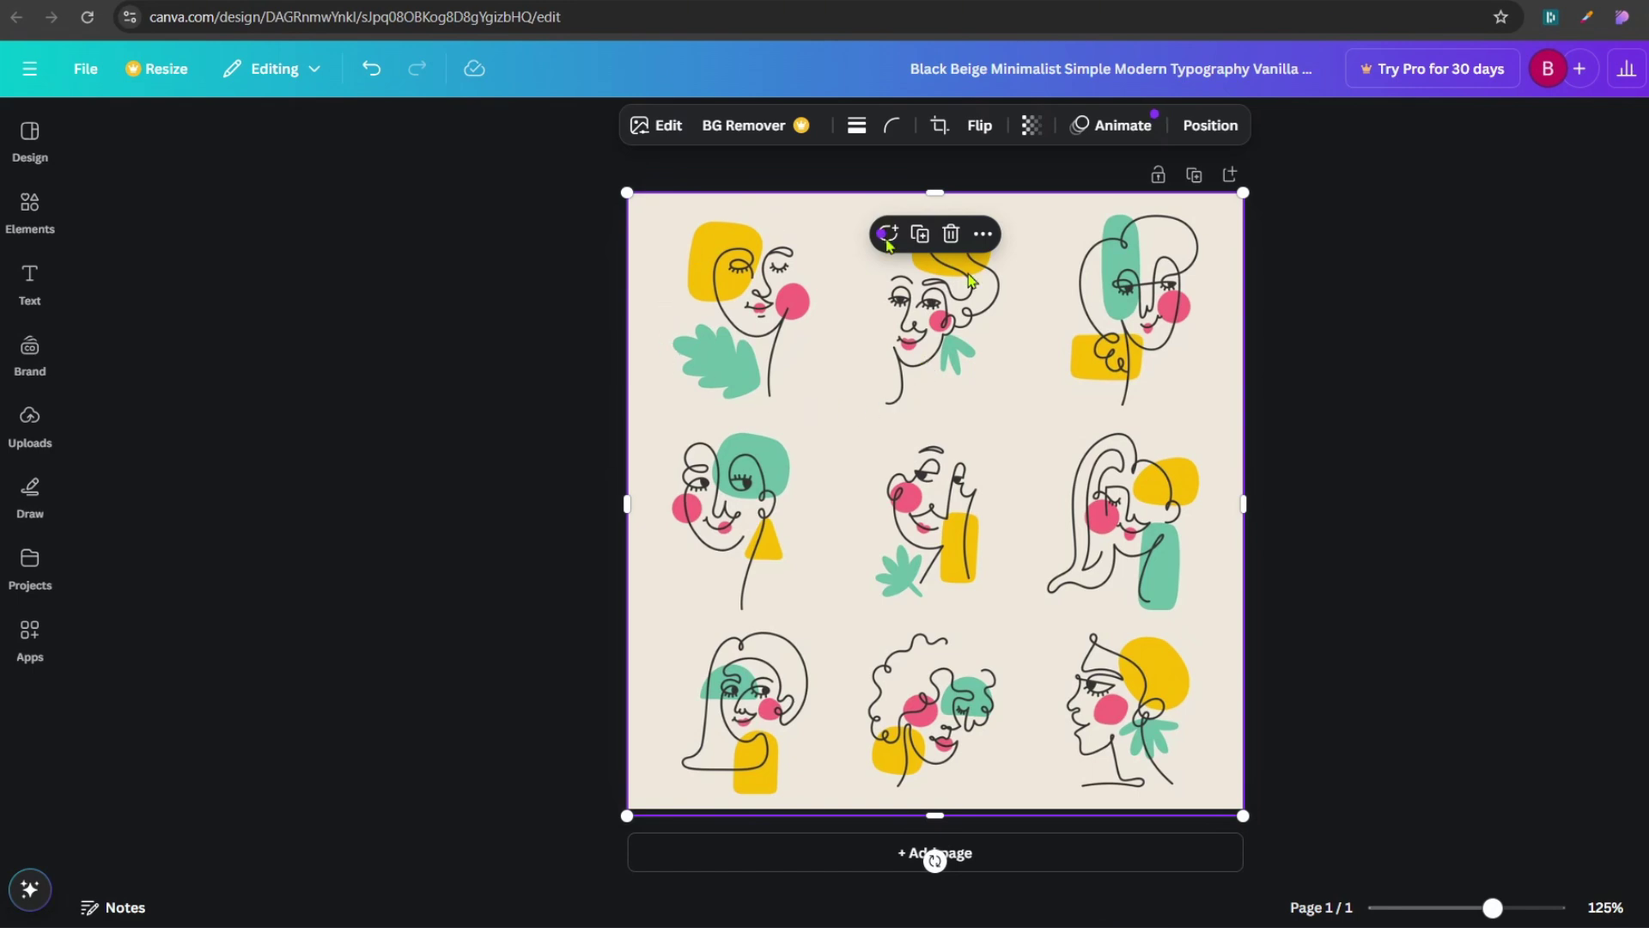
Nudge the line-art faces illustration in its frame and bring up its image editing options.
left_click_drag(832, 364, 780, 286)
left_click(667, 137)
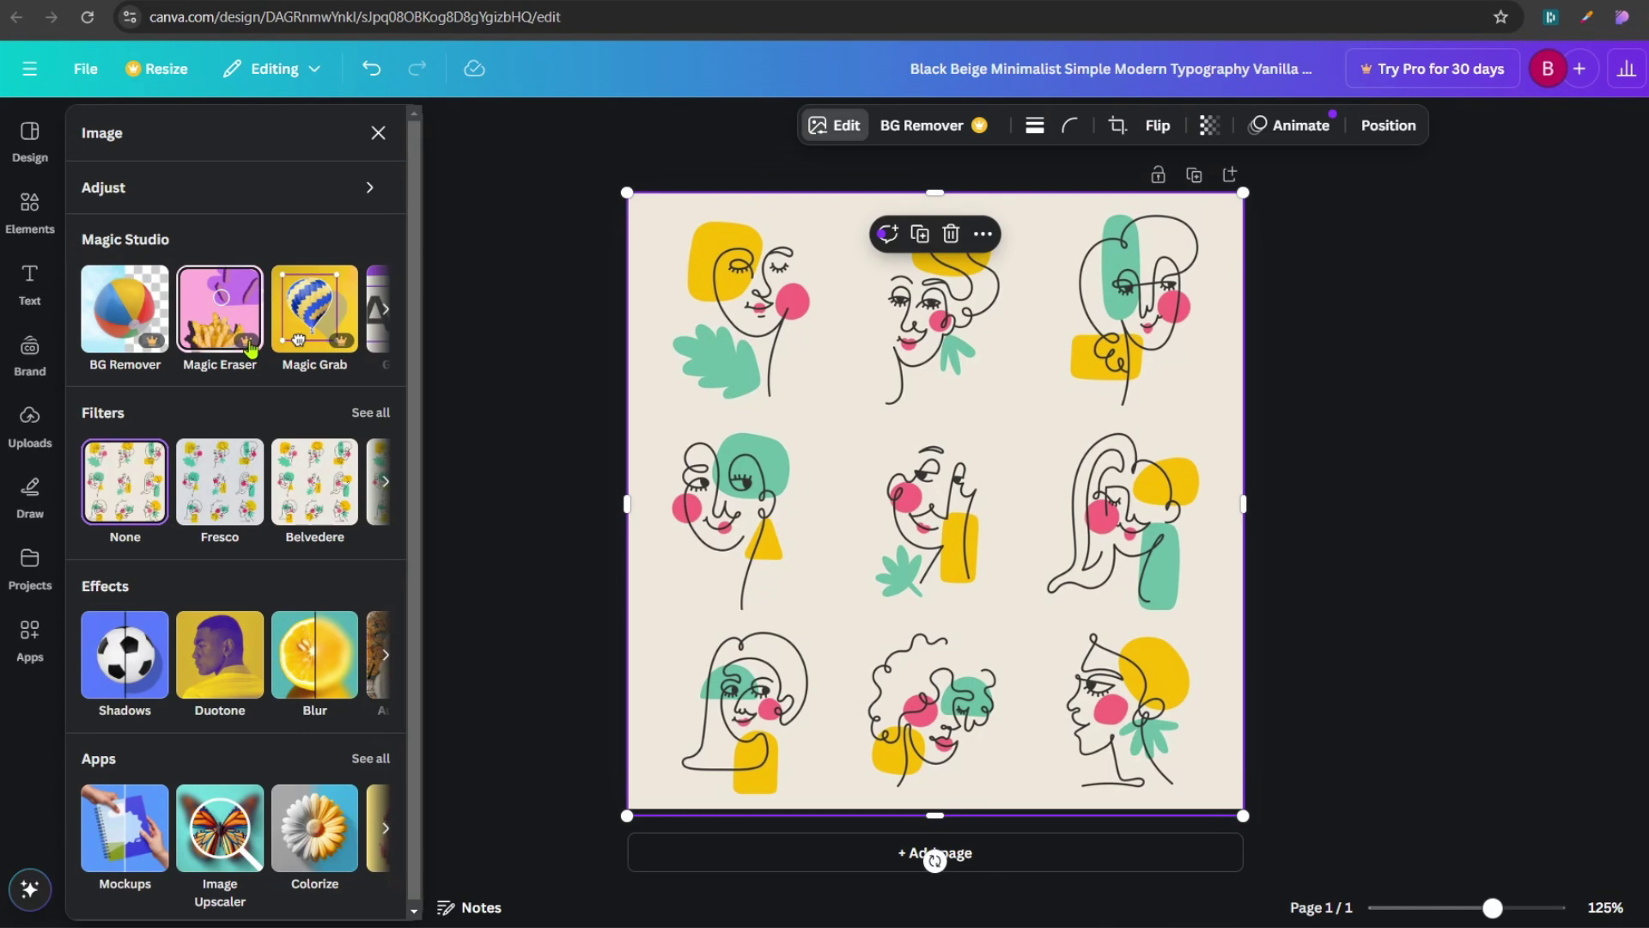
Switch to the desk photo design, close the logo Templates panel, and open the photo's editing options.
key("alt+Tab")
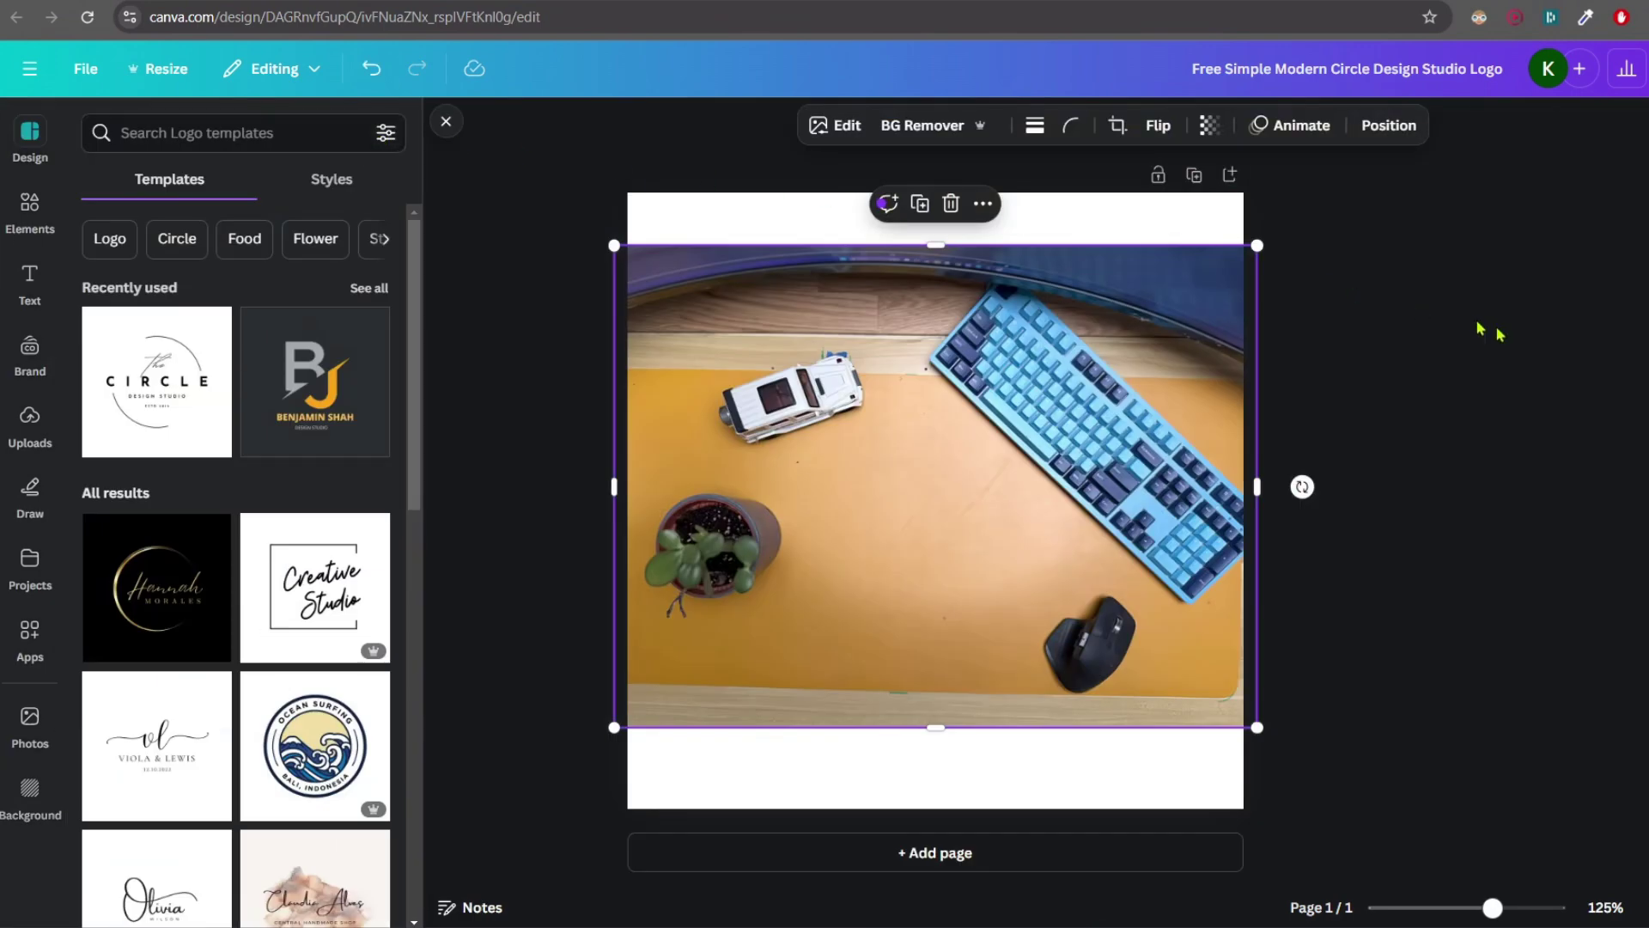
left_click(1010, 501)
left_click(447, 123)
left_click(1394, 287)
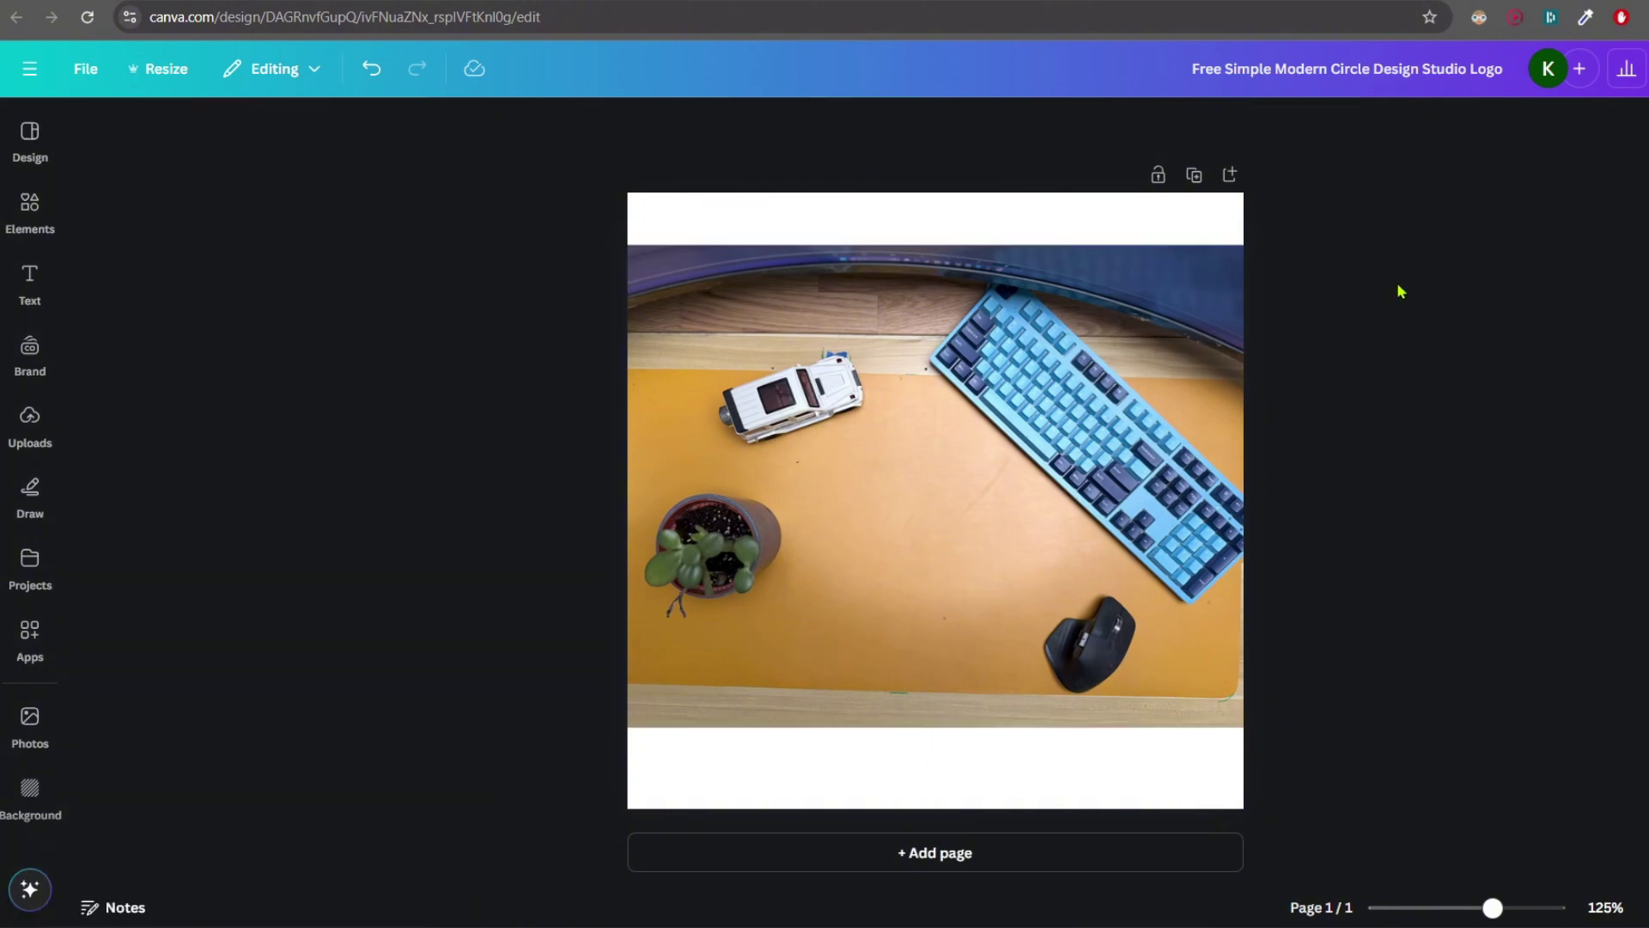
left_click(1089, 439)
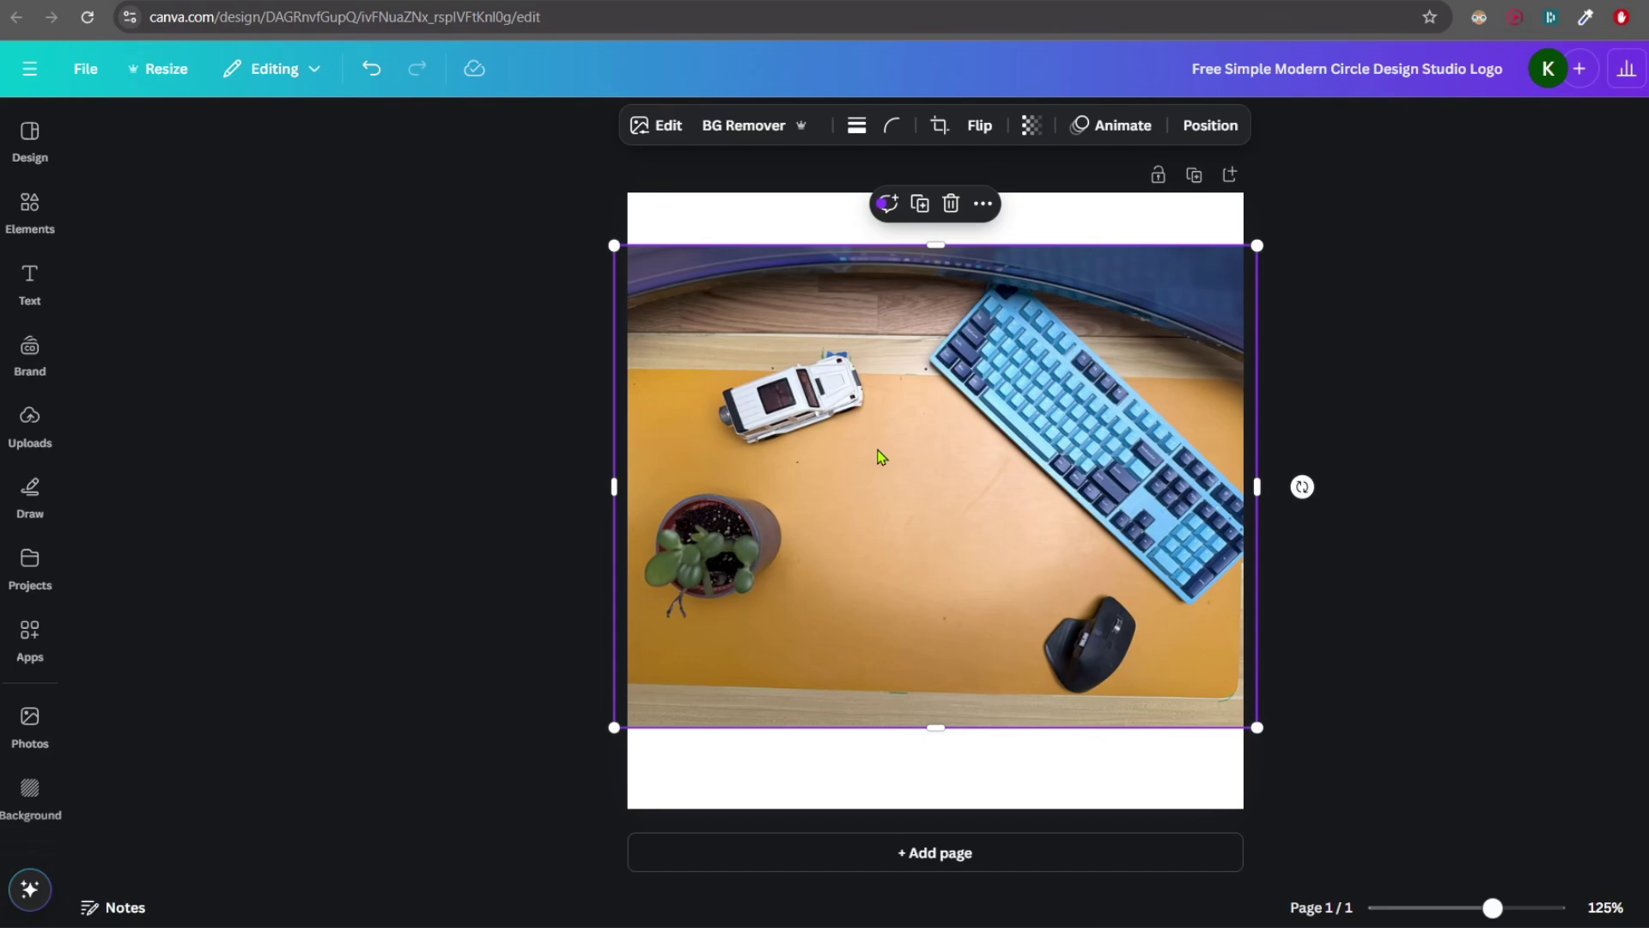
left_click(667, 126)
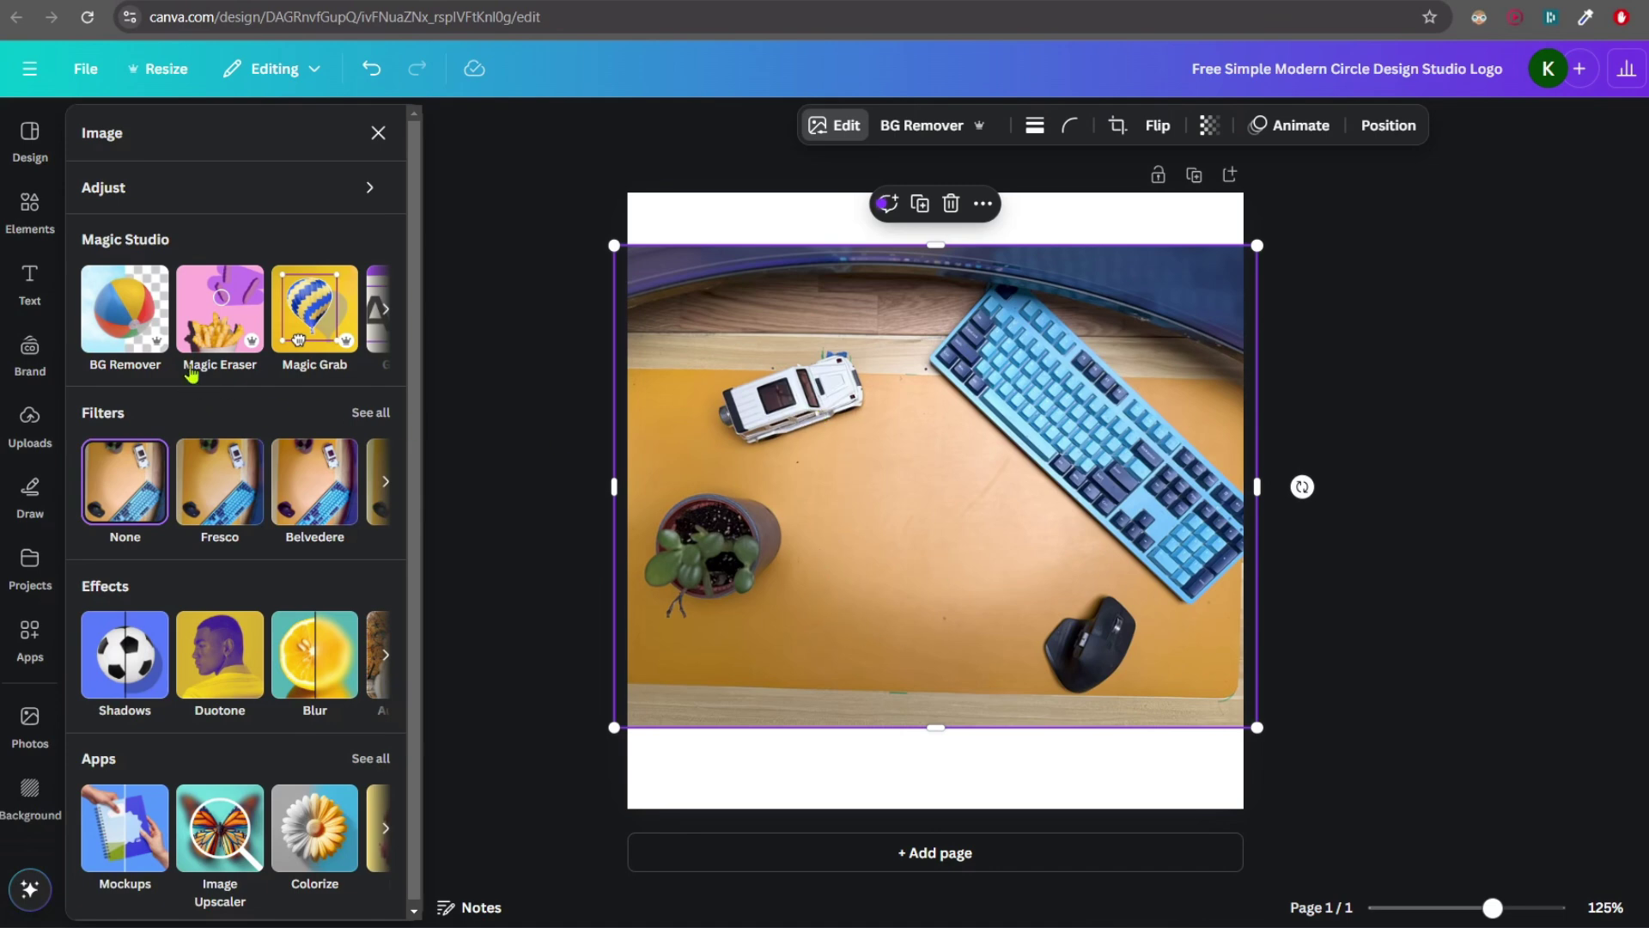
Open Magic Eraser, zoom in, and erase the green line along the mat's left edge.
left_click(221, 321)
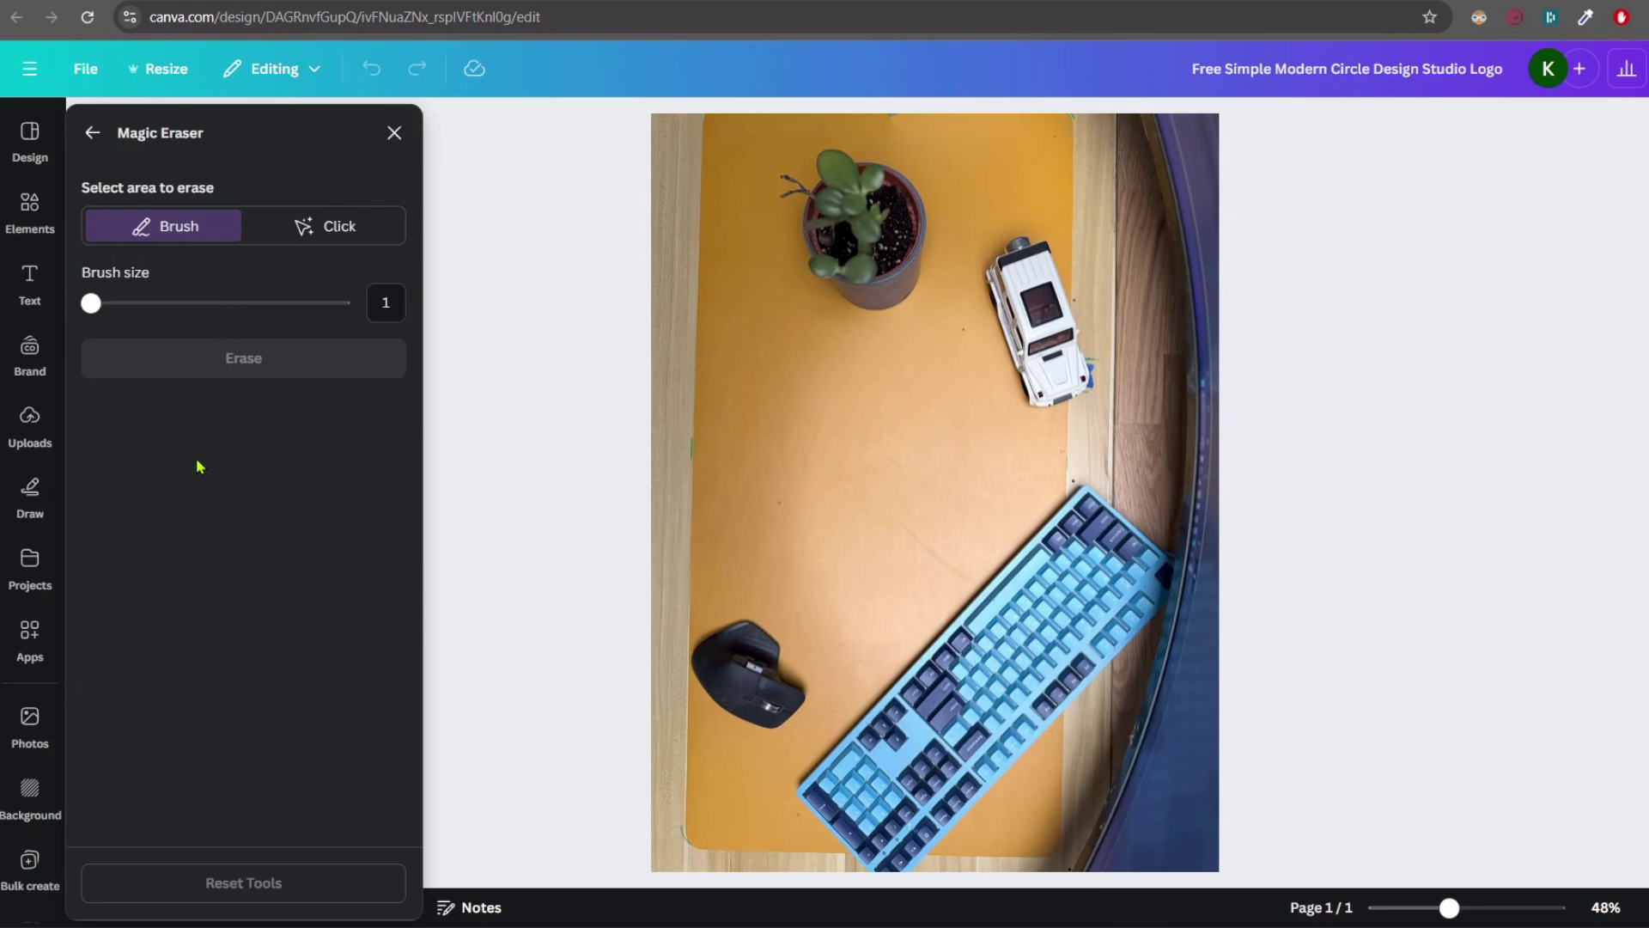
scroll(731, 440, "up", 10)
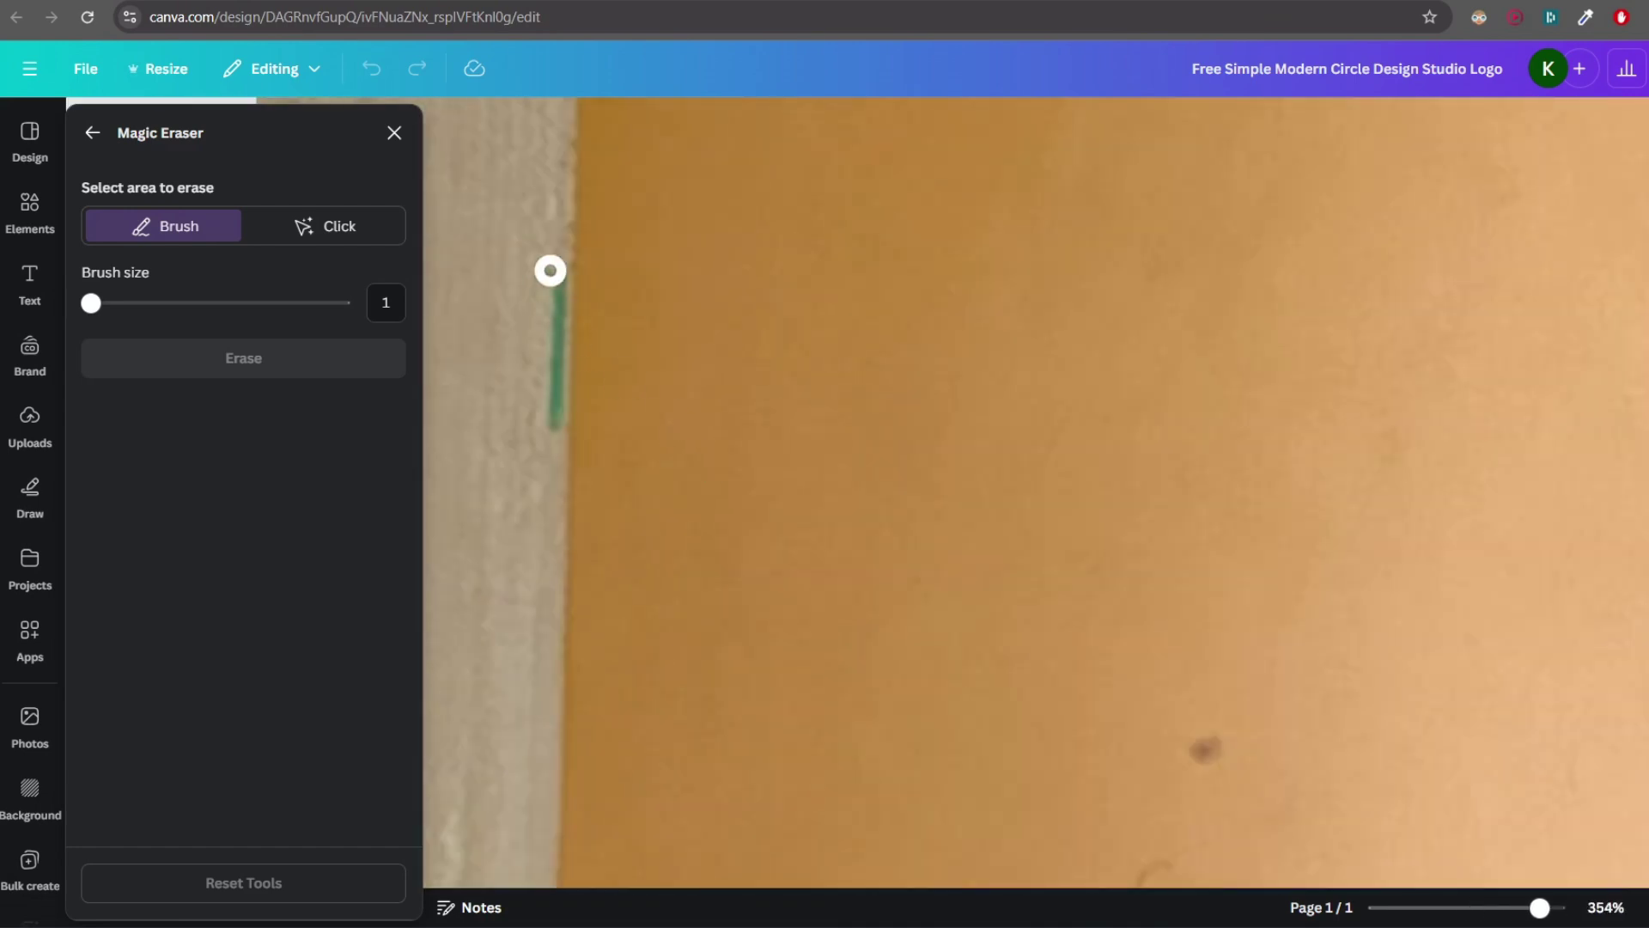
left_click_drag(557, 277, 543, 447)
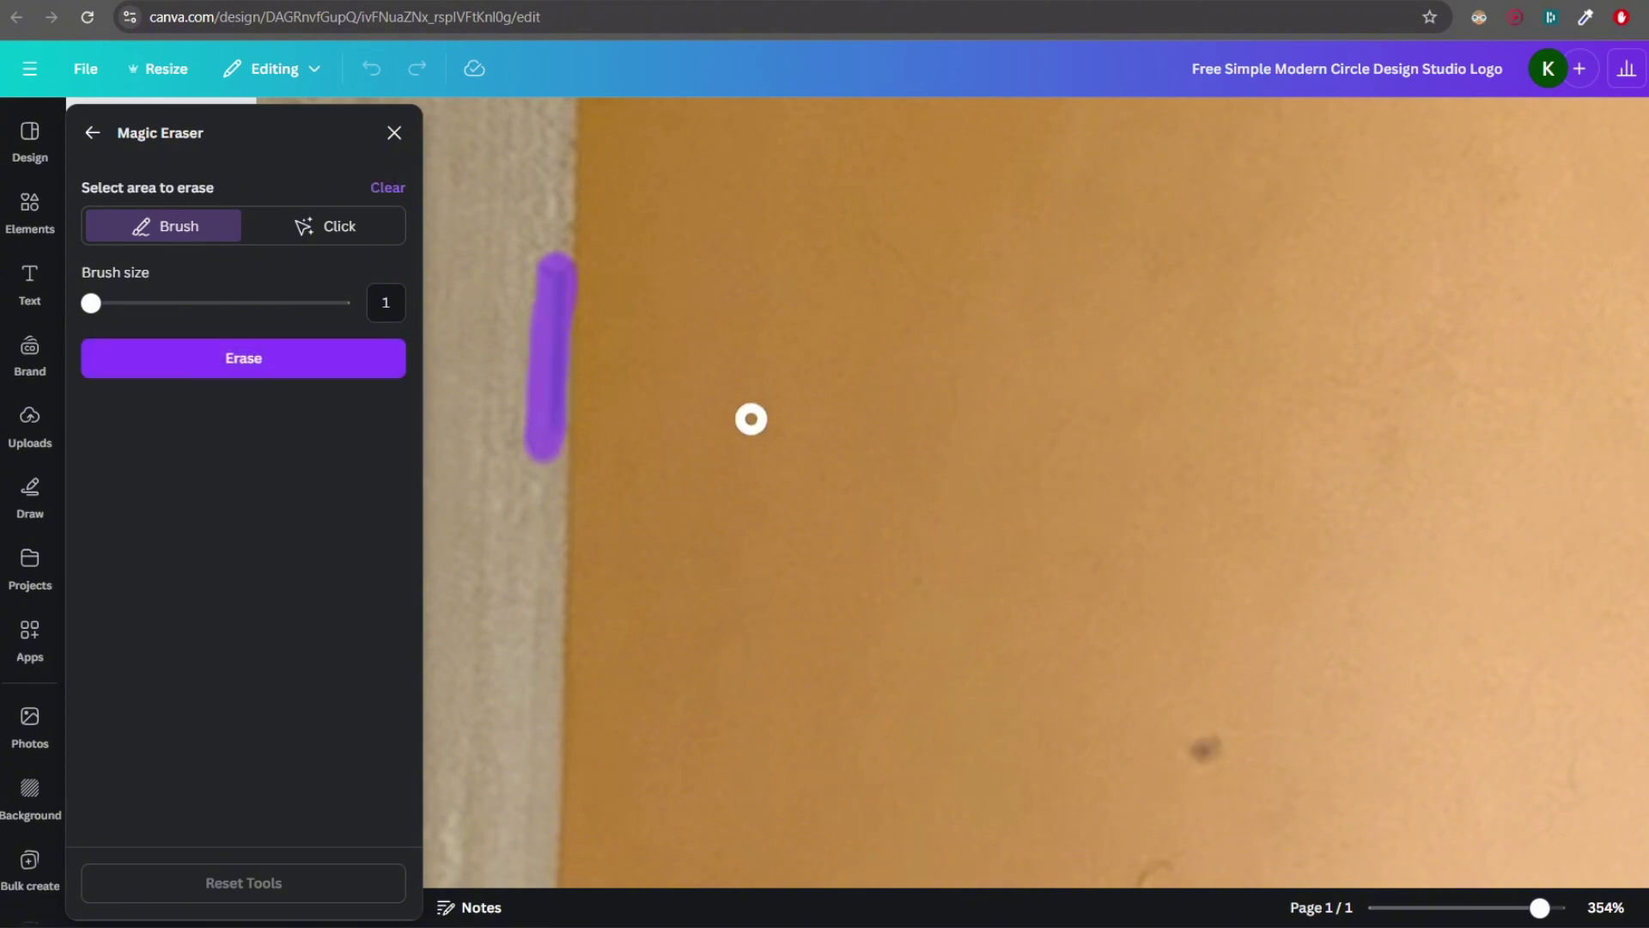
left_click(256, 368)
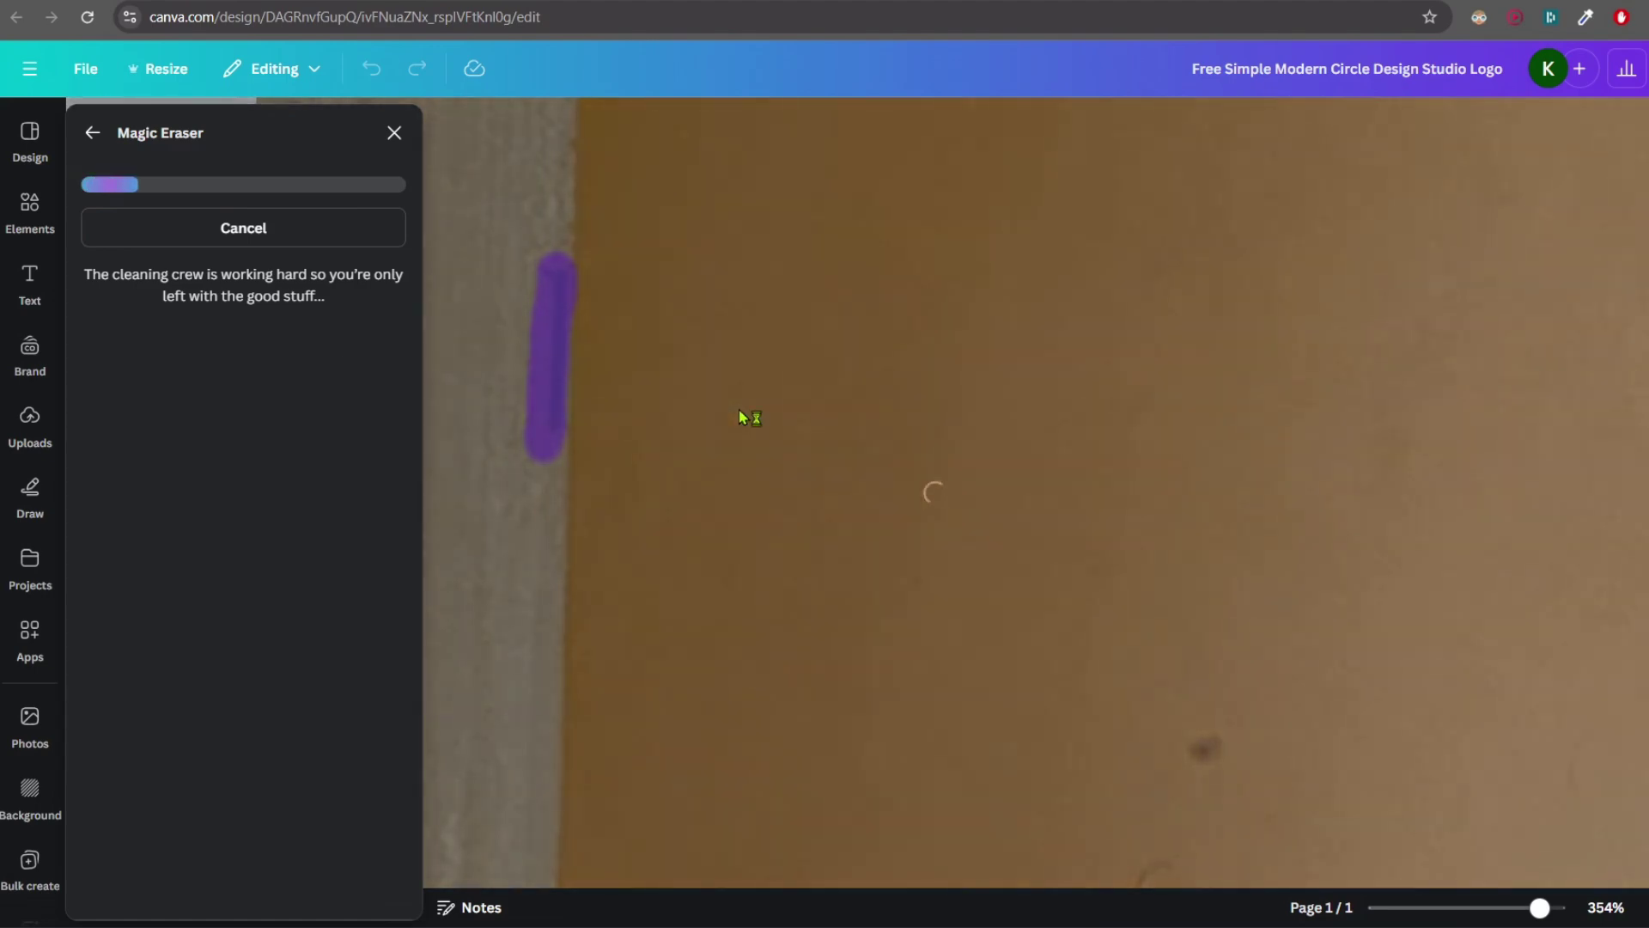
Brush over and erase the leftover green streak, then zoom out to check.
scroll(741, 416, "down", 5, "ctrl")
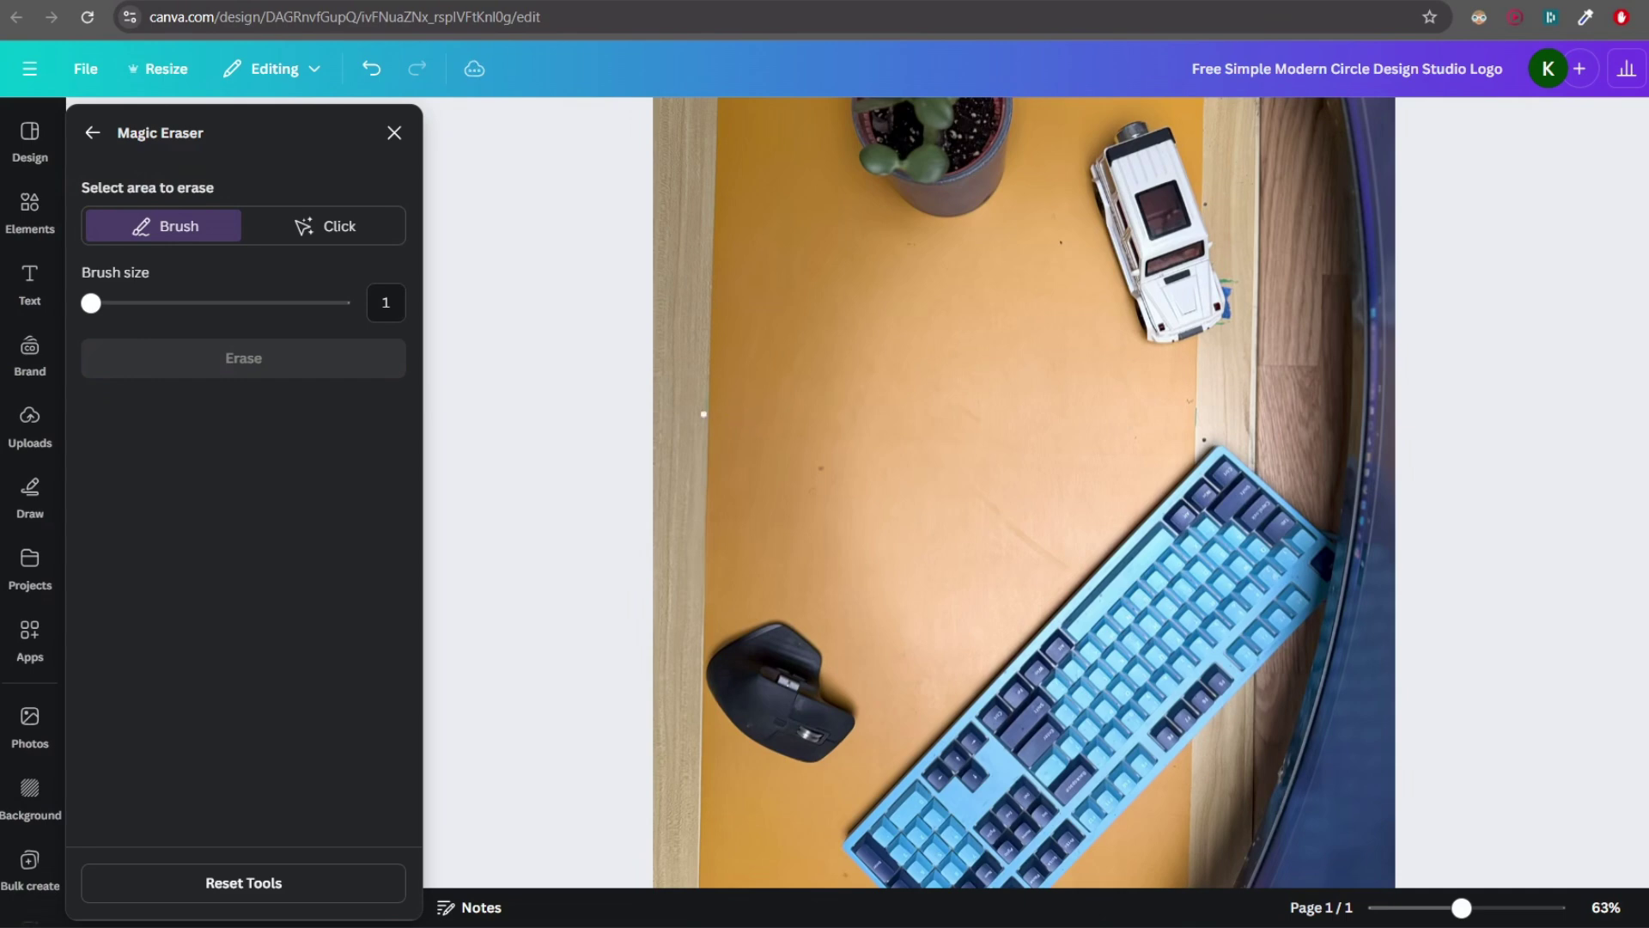
scroll(703, 414, "up", 10)
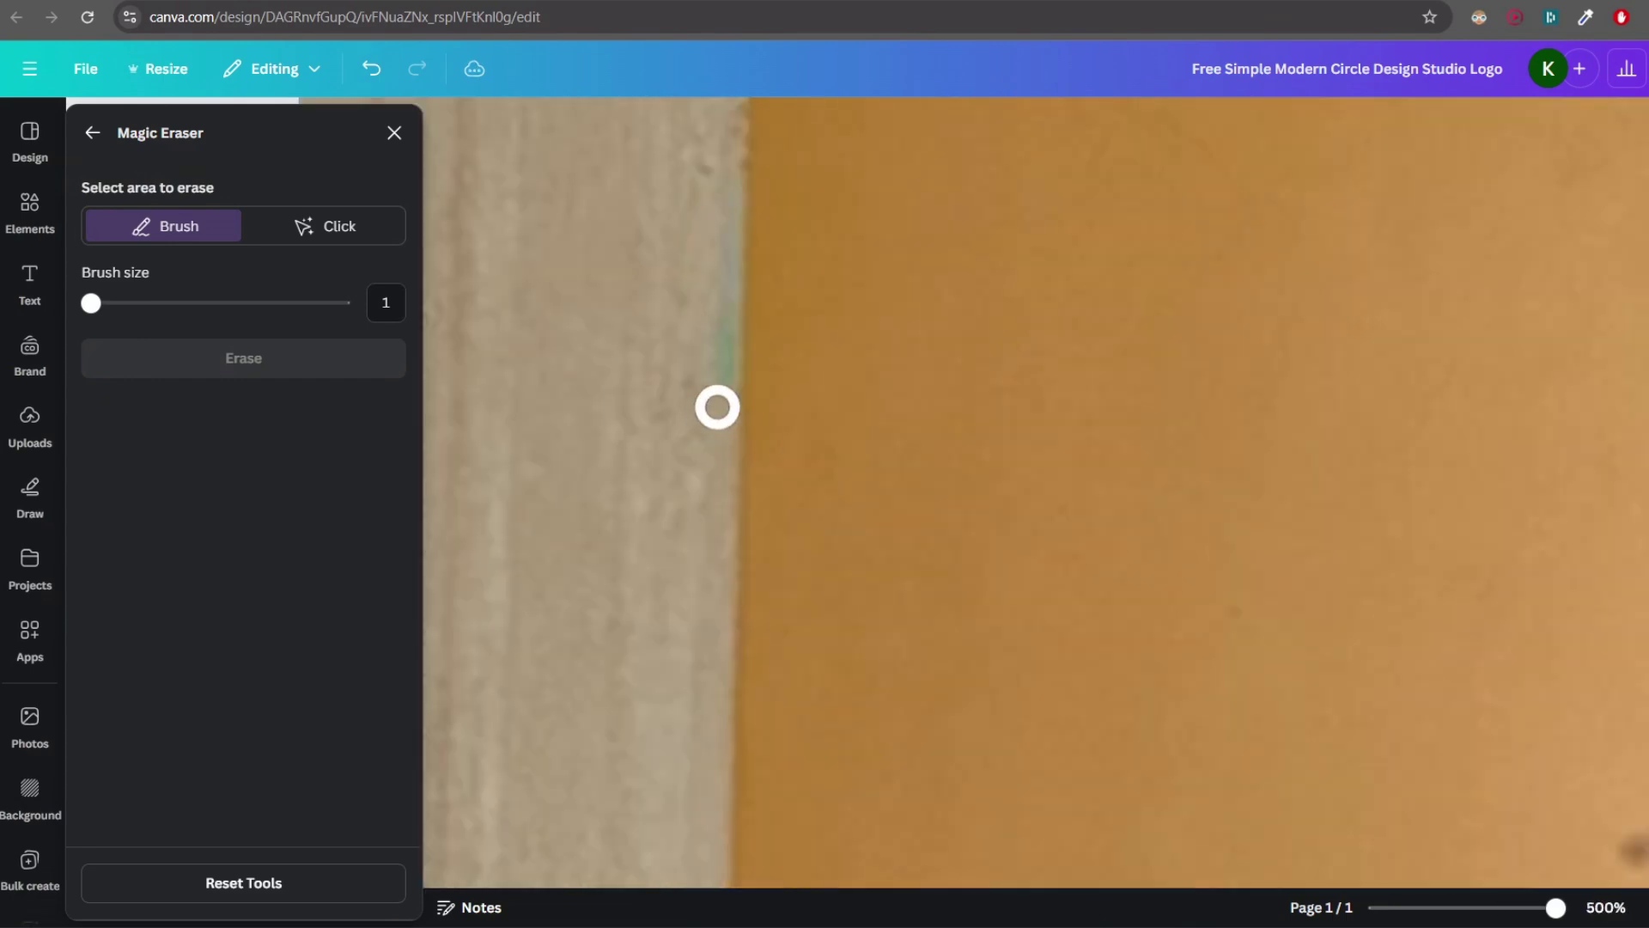
left_click(720, 395)
left_click_drag(720, 394, 713, 176)
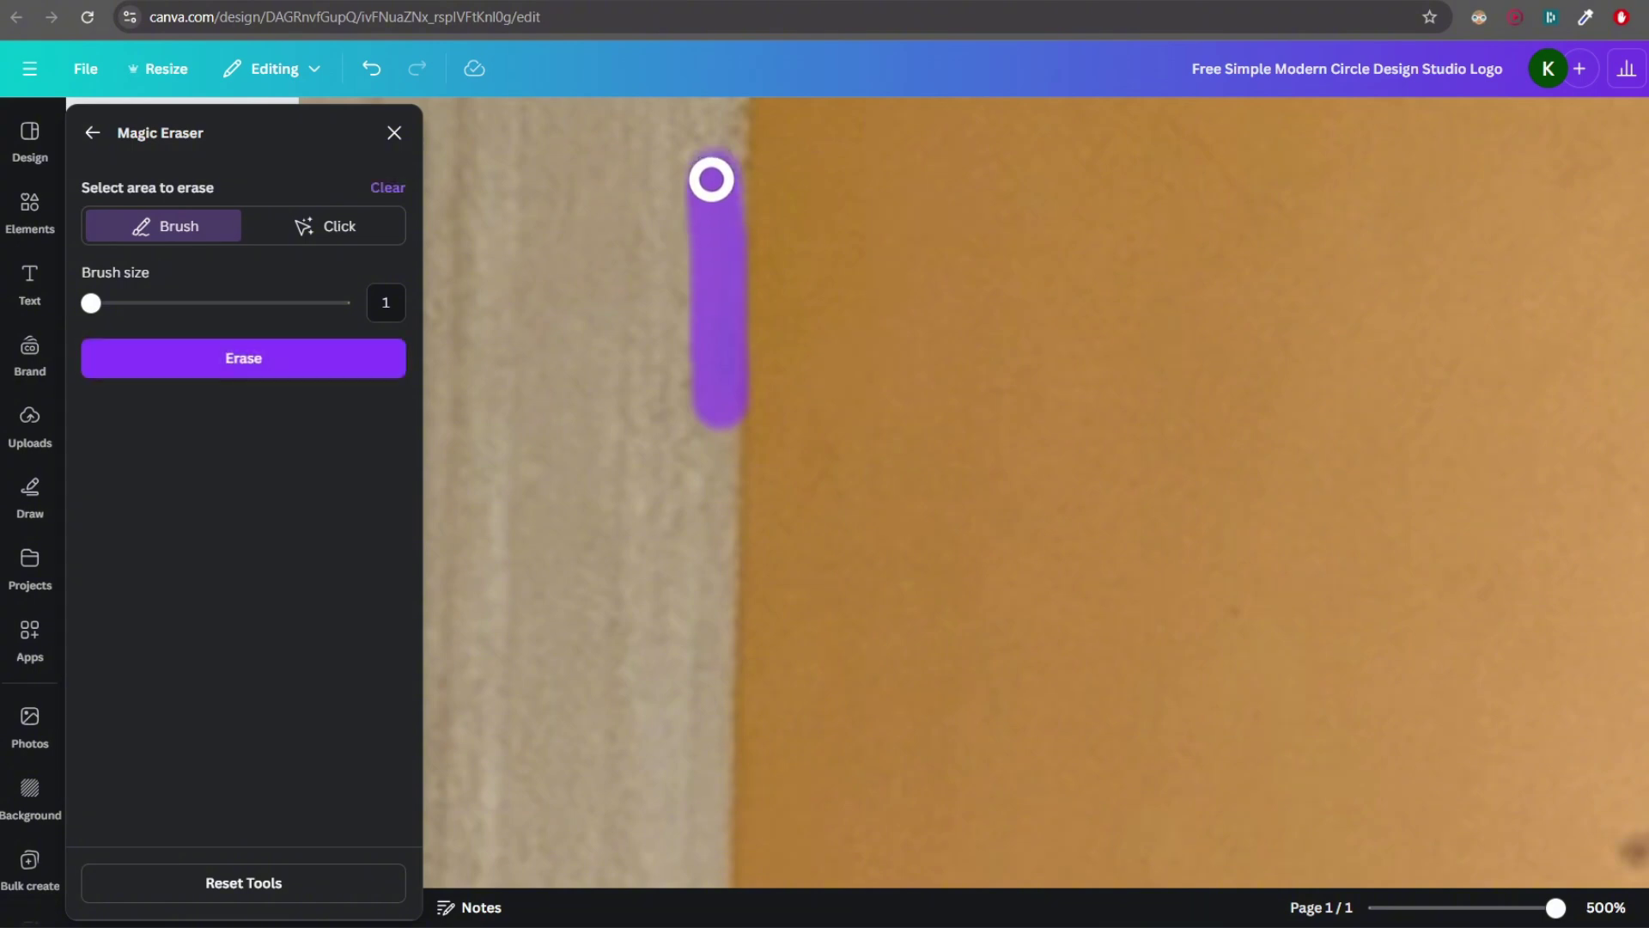
left_click(295, 370)
scroll(763, 393, "down", 6)
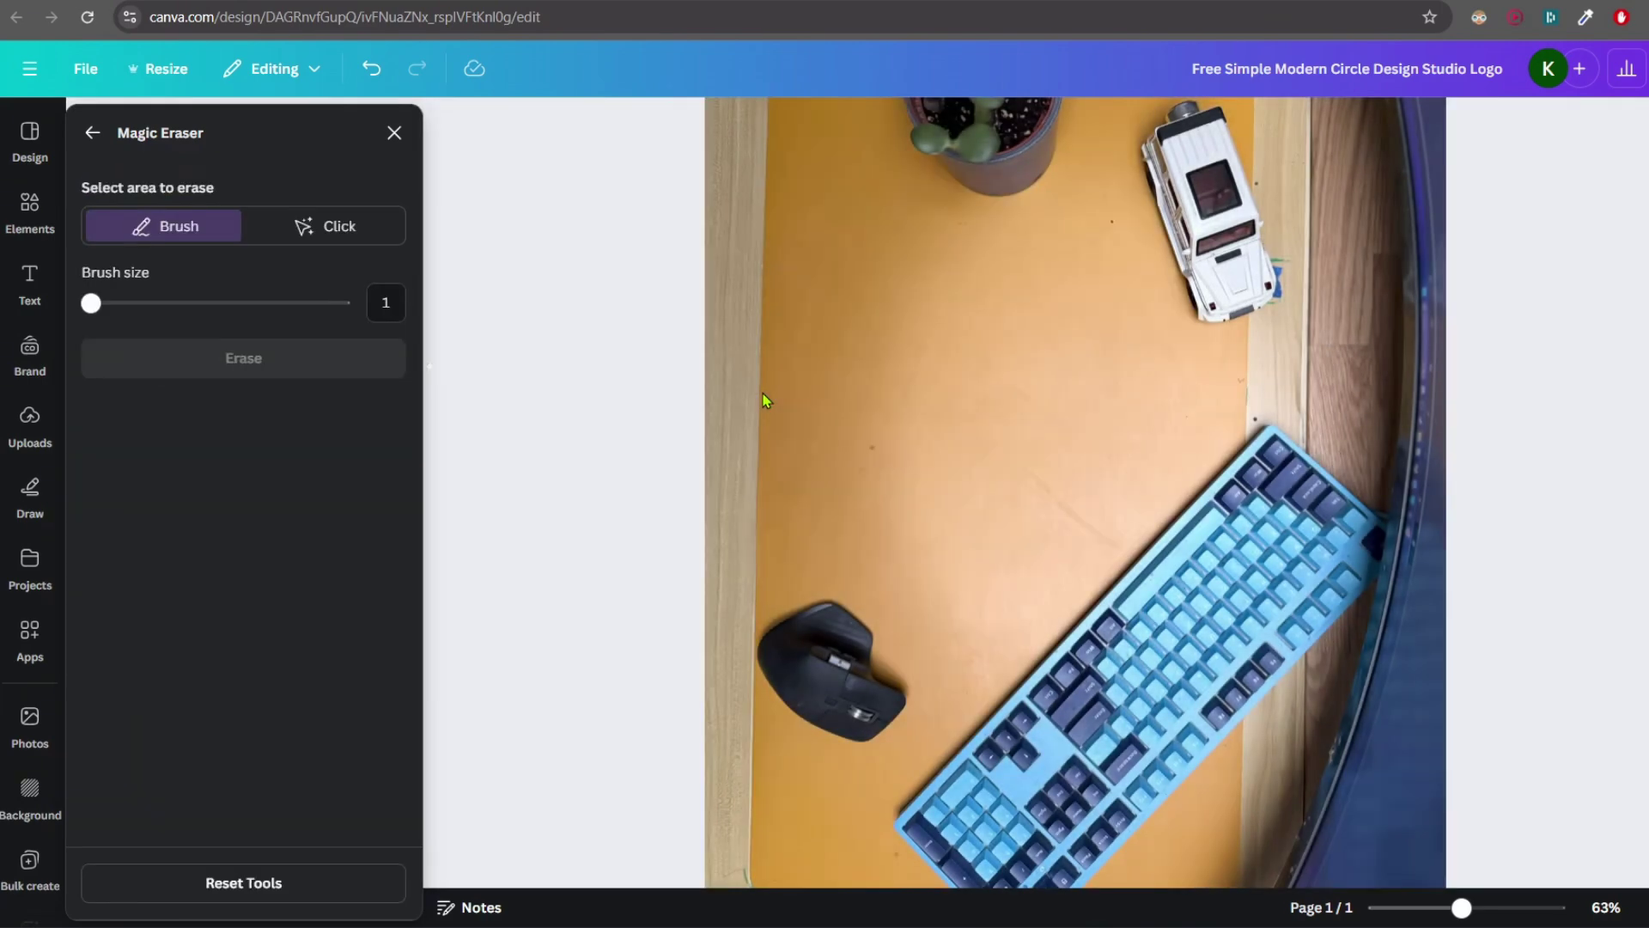
scroll(760, 378, "up", 10)
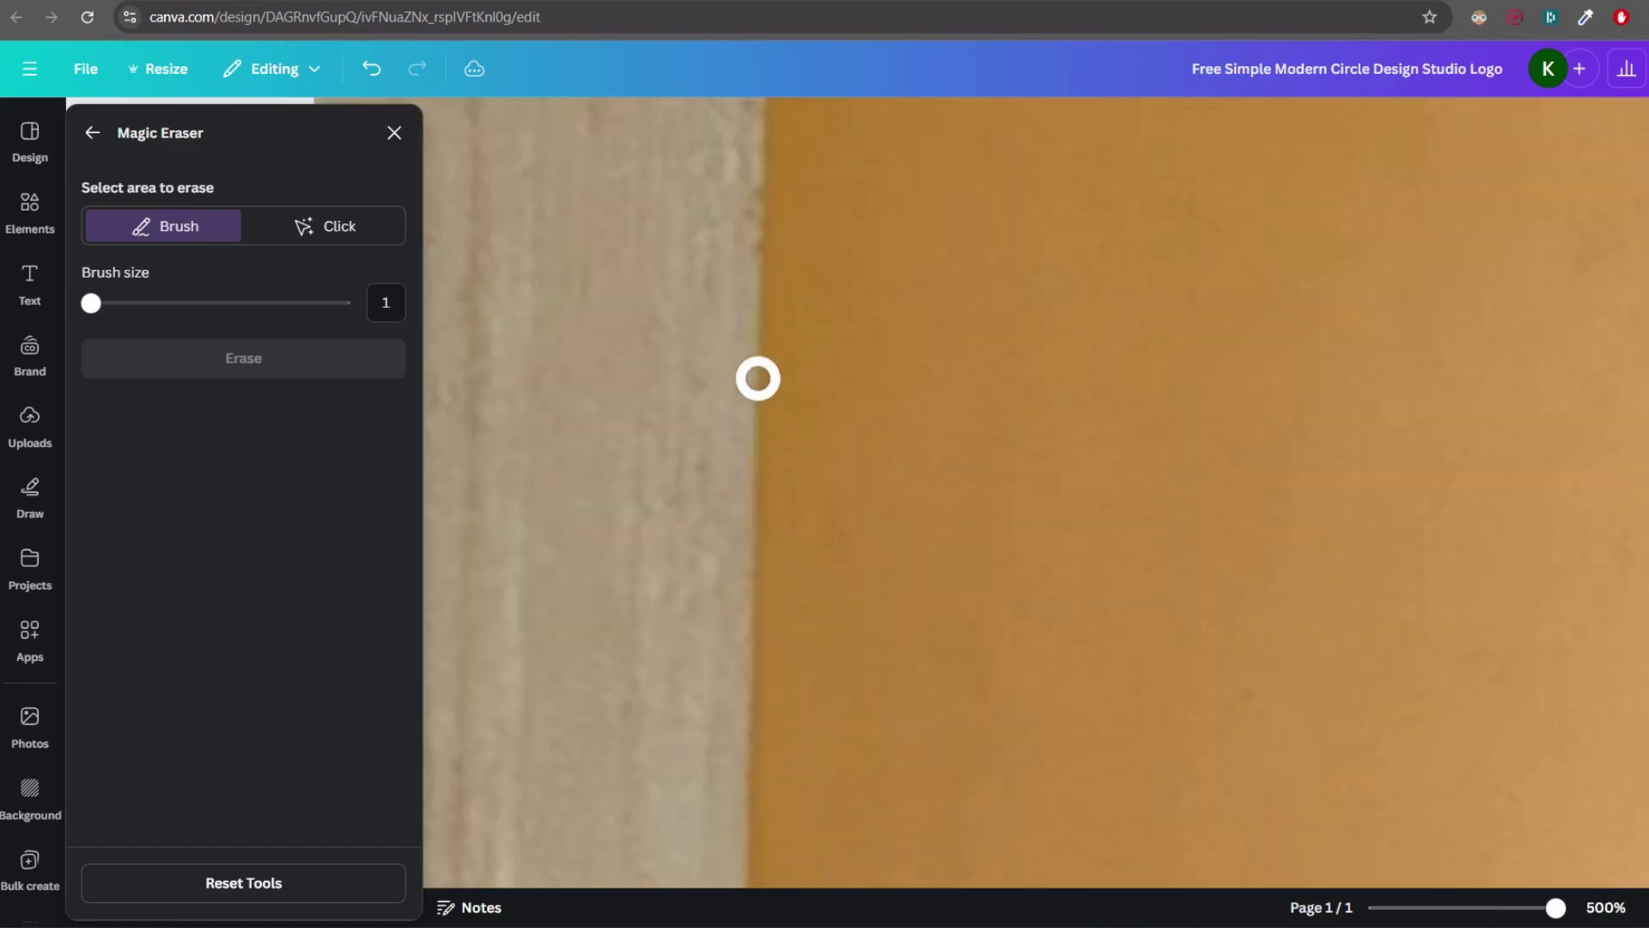
scroll(757, 378, "down", 10)
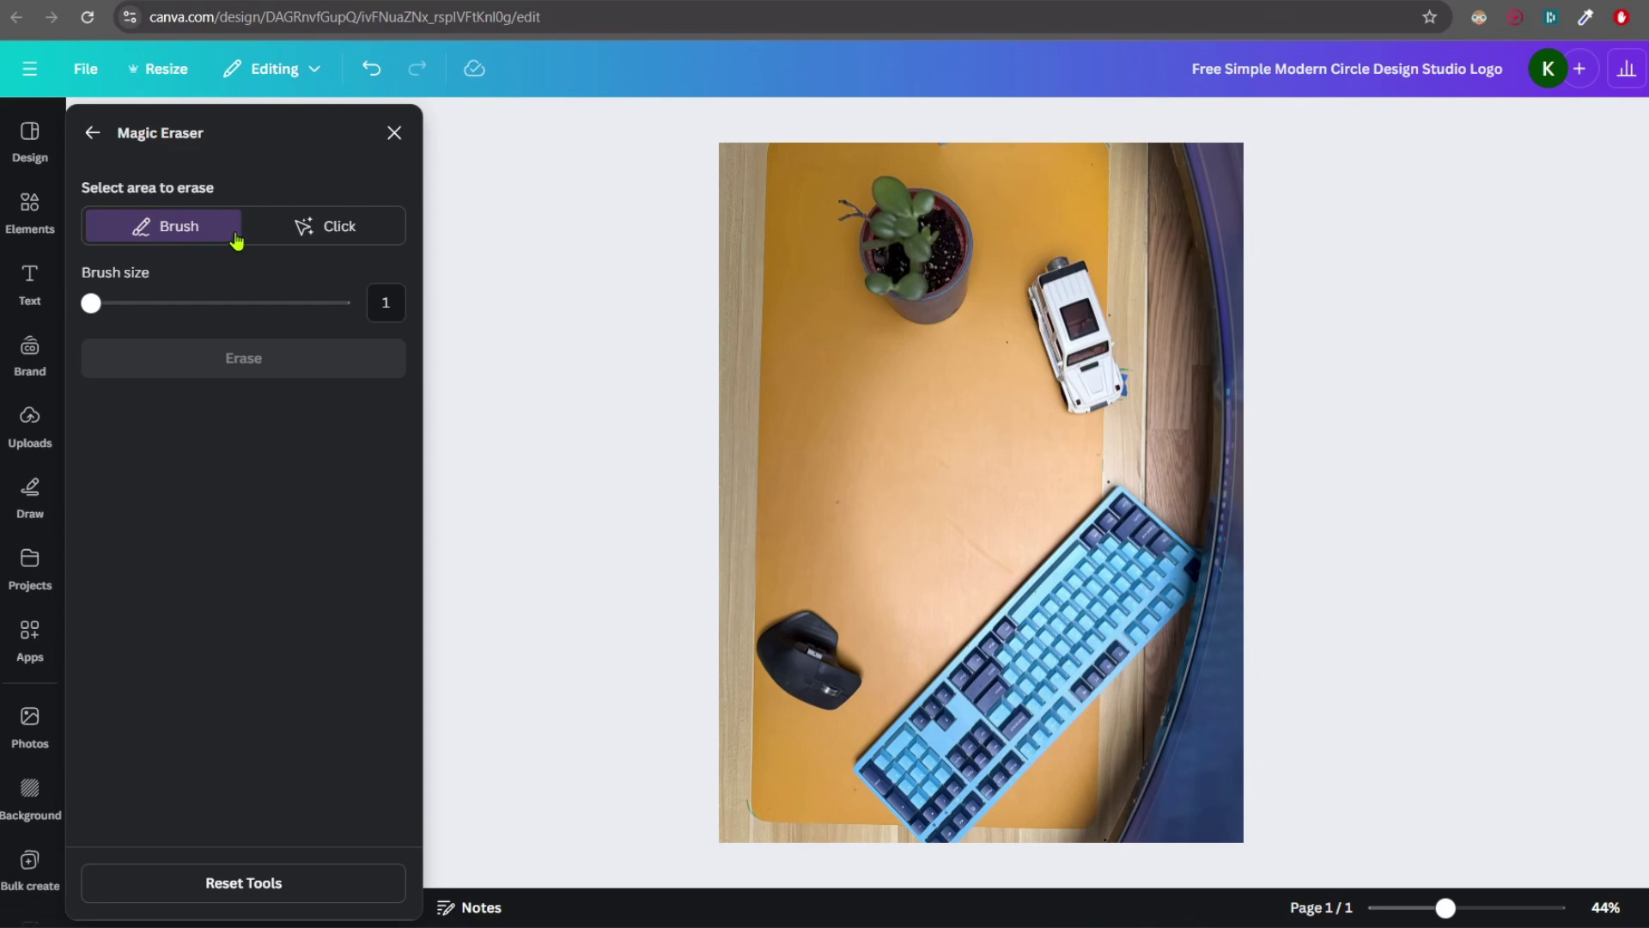
Use Magic Eraser's Click mode to select the toy jeep and erase it.
left_click(313, 246)
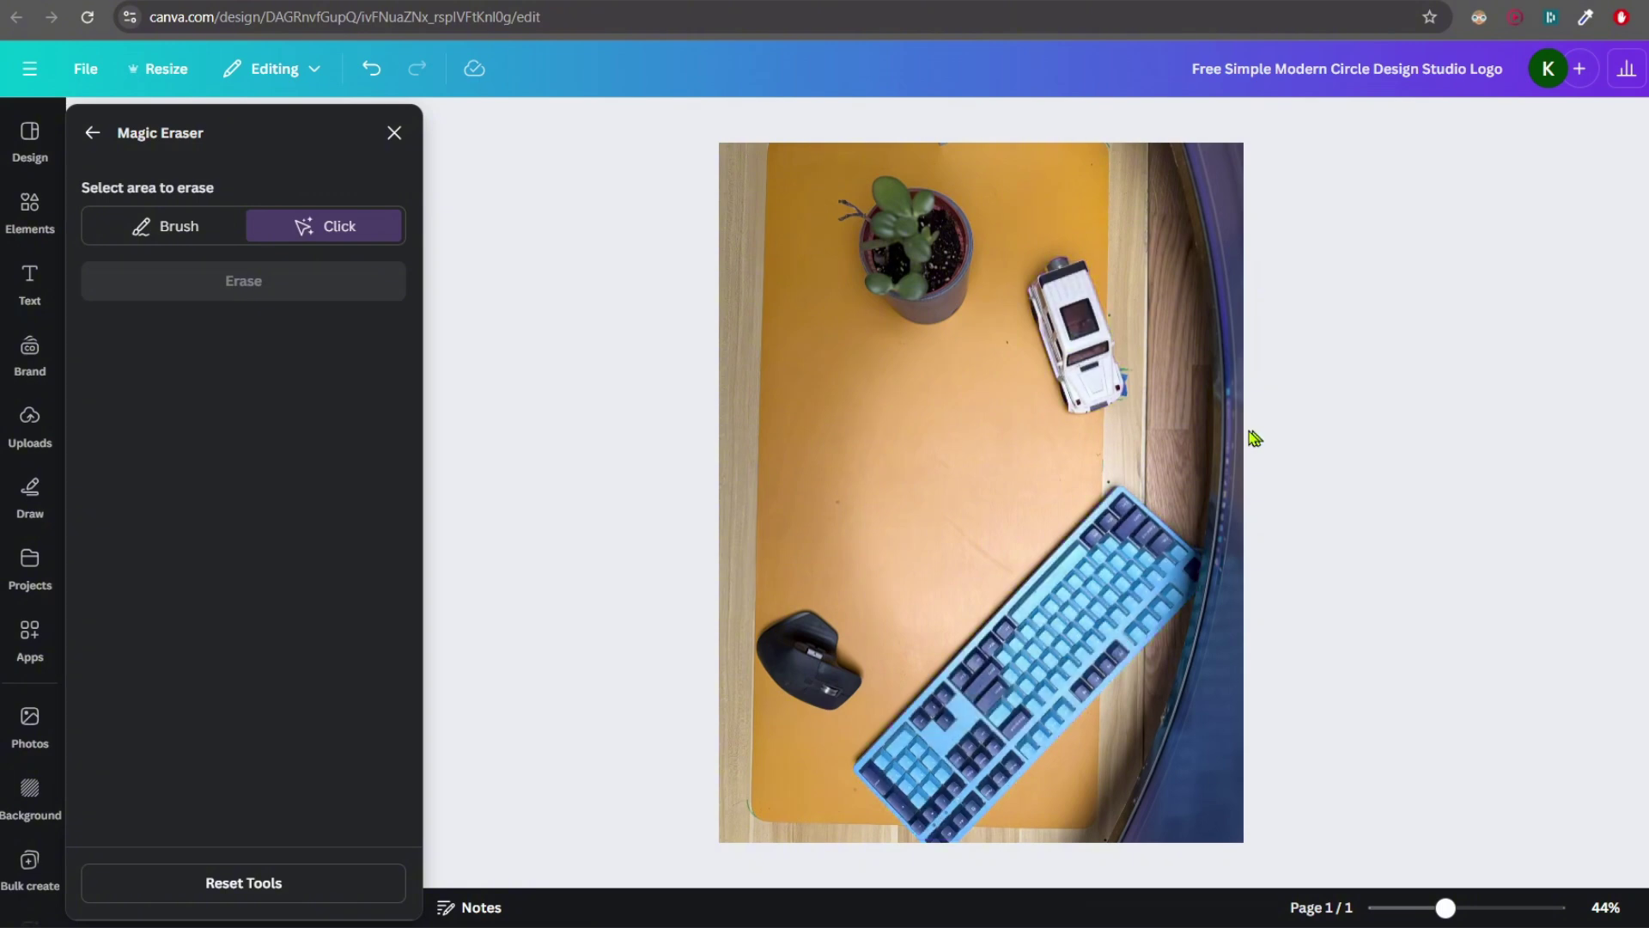
left_click(1094, 330)
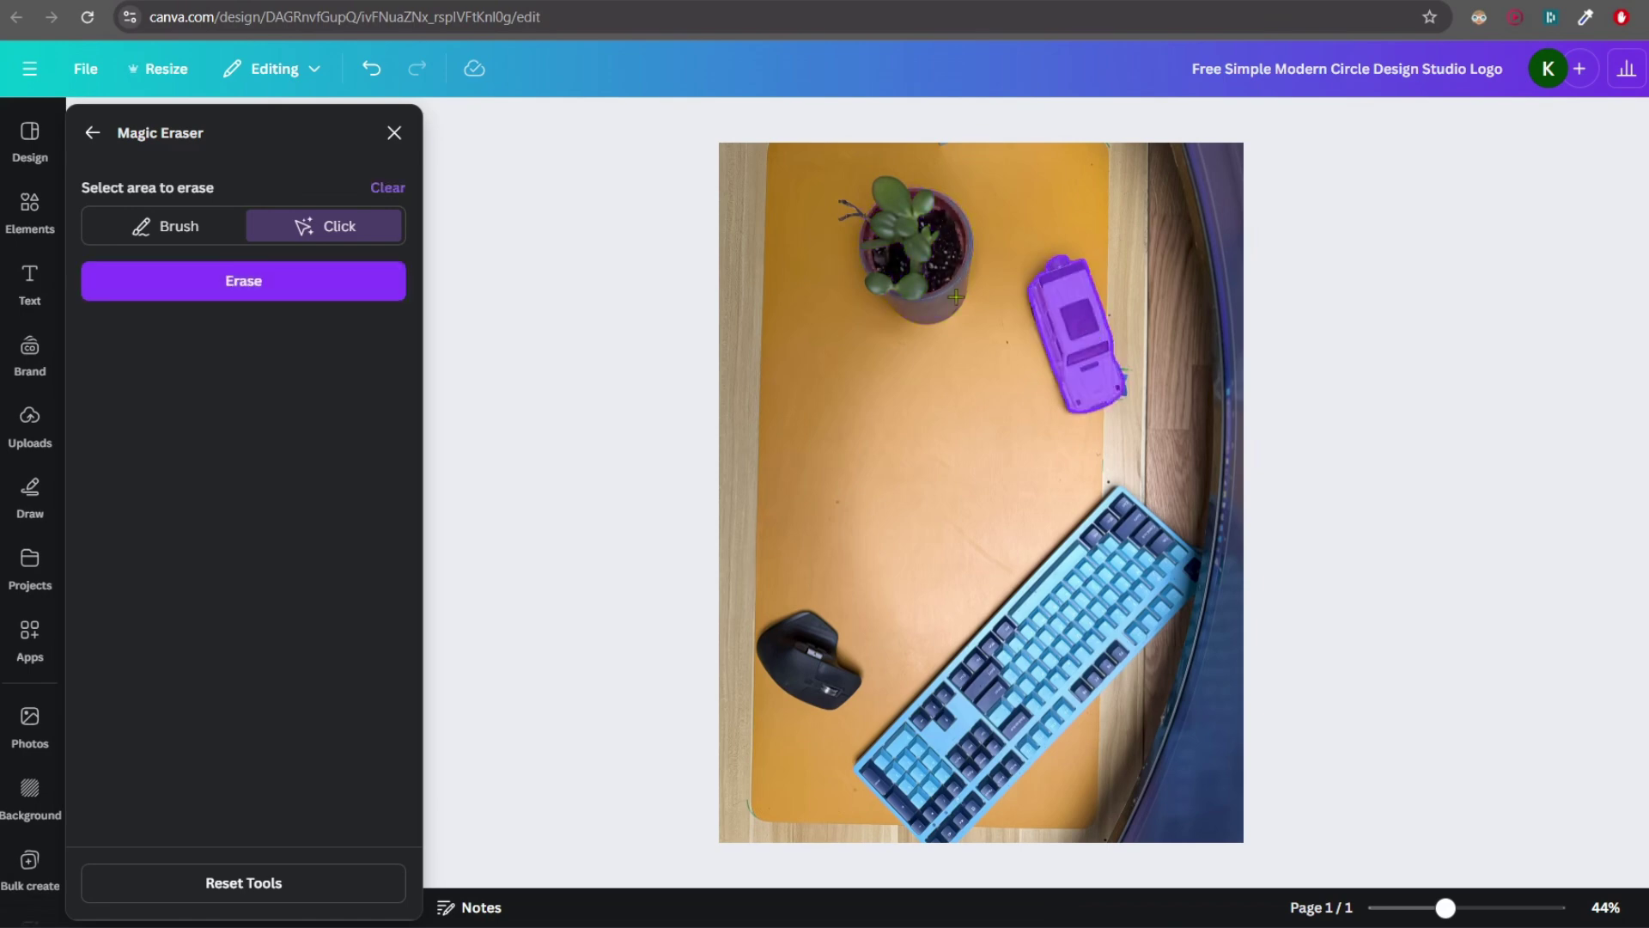
left_click(330, 293)
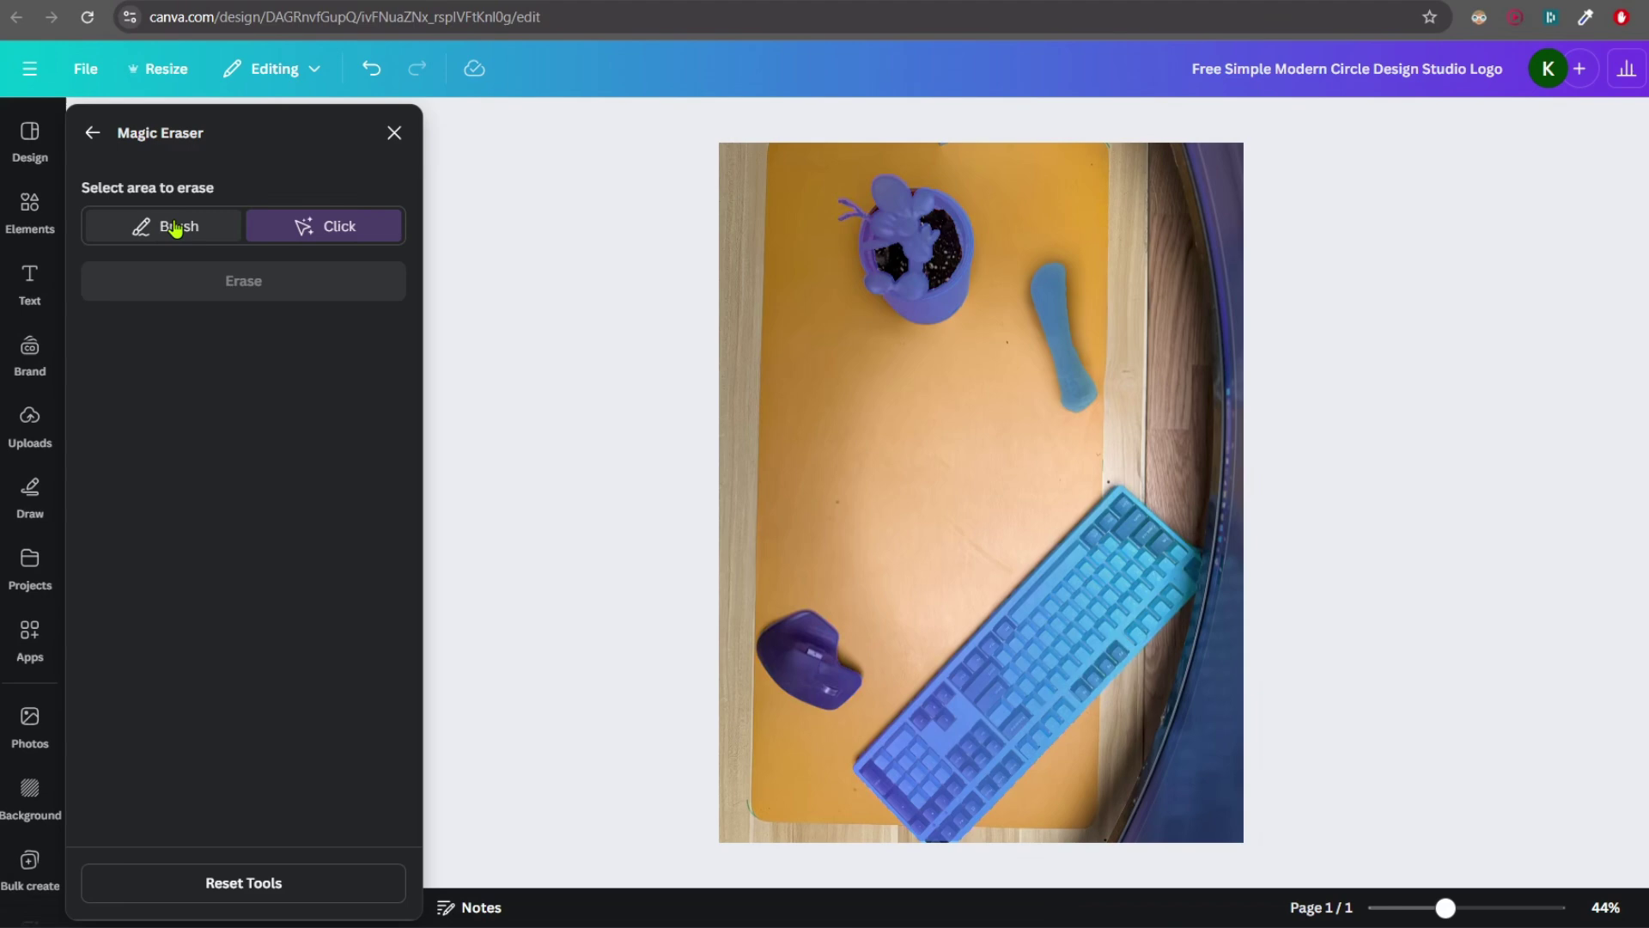
Switch to Brush mode at size 36 and erase the jeep's blurred shadow on the mat.
left_click(176, 227)
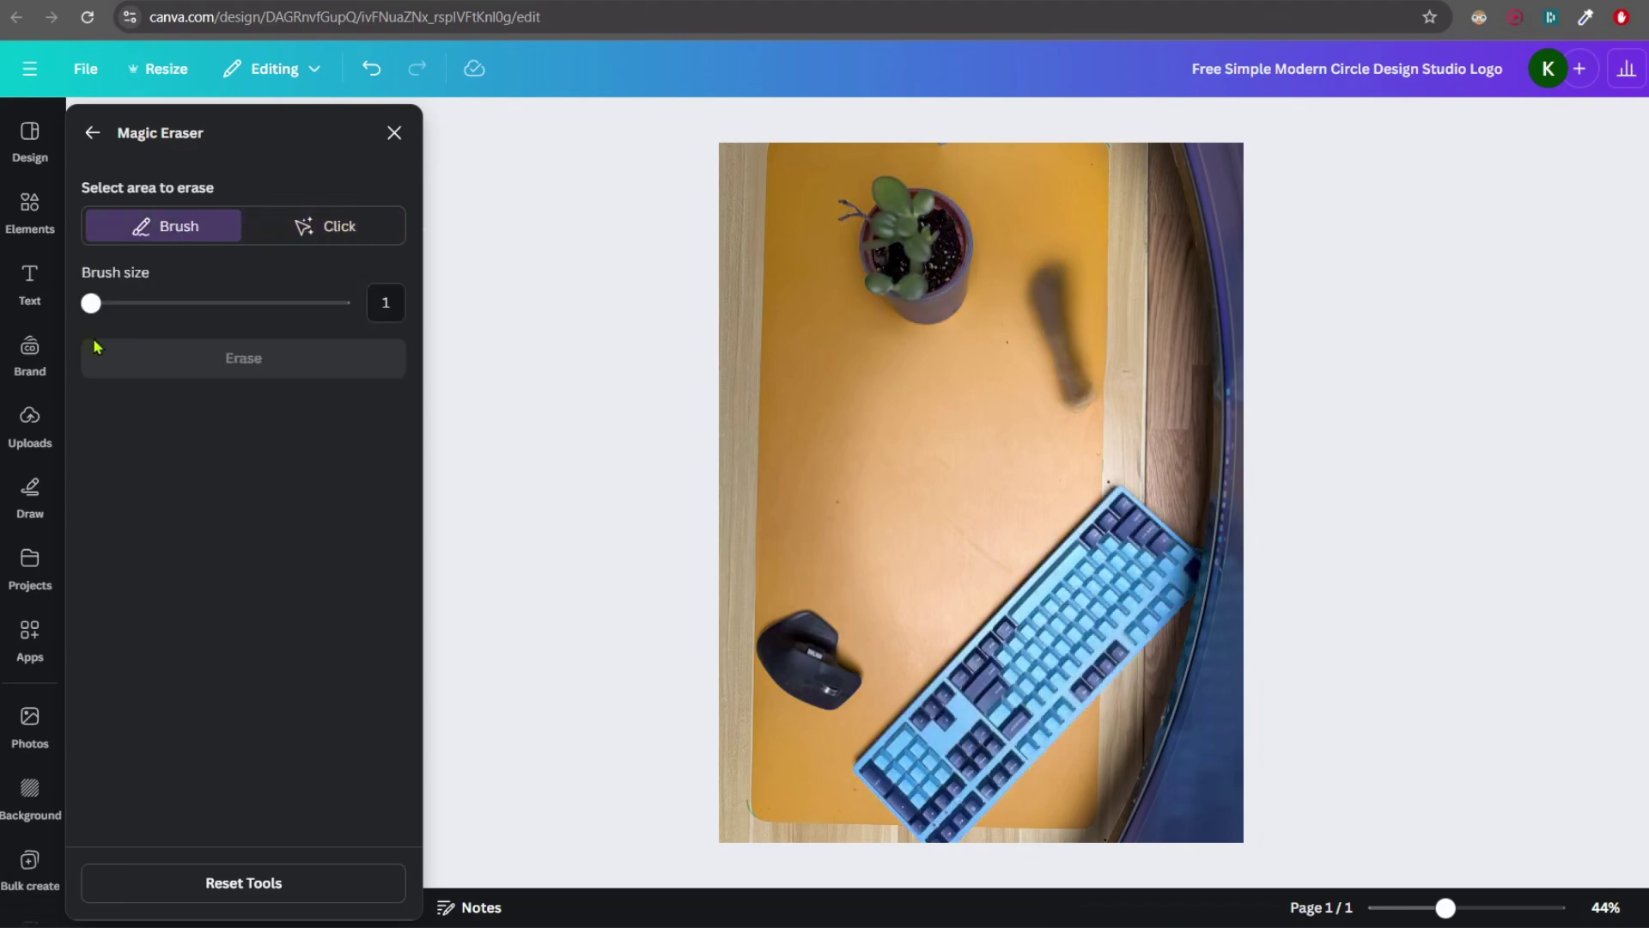
left_click_drag(91, 302, 114, 306)
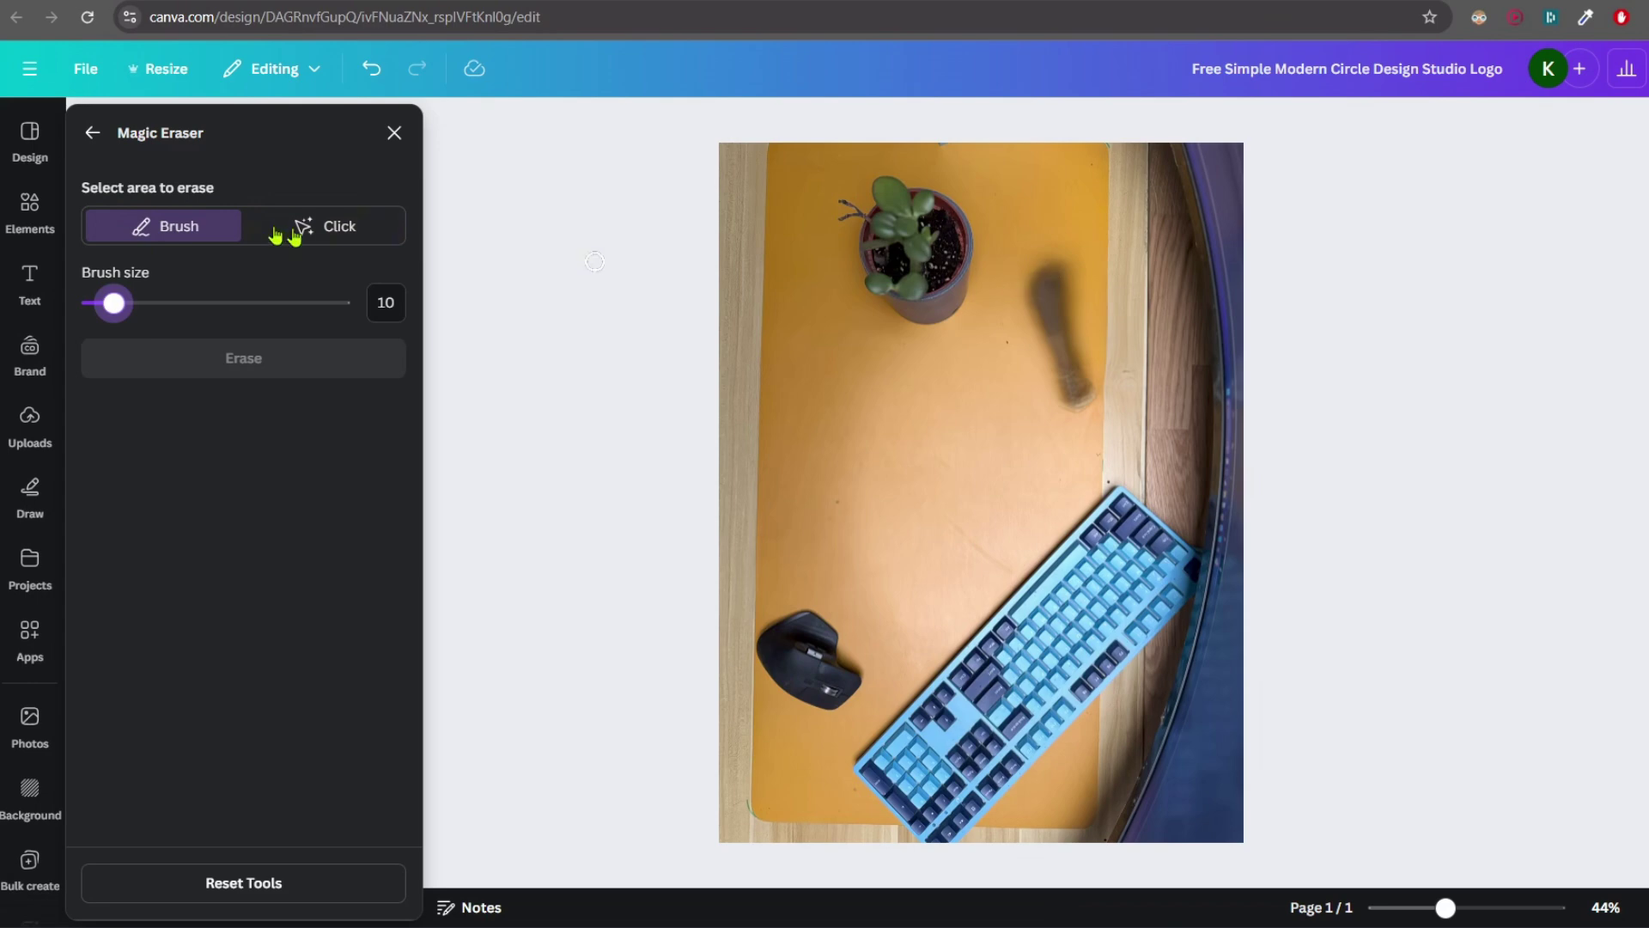
left_click_drag(116, 306, 164, 309)
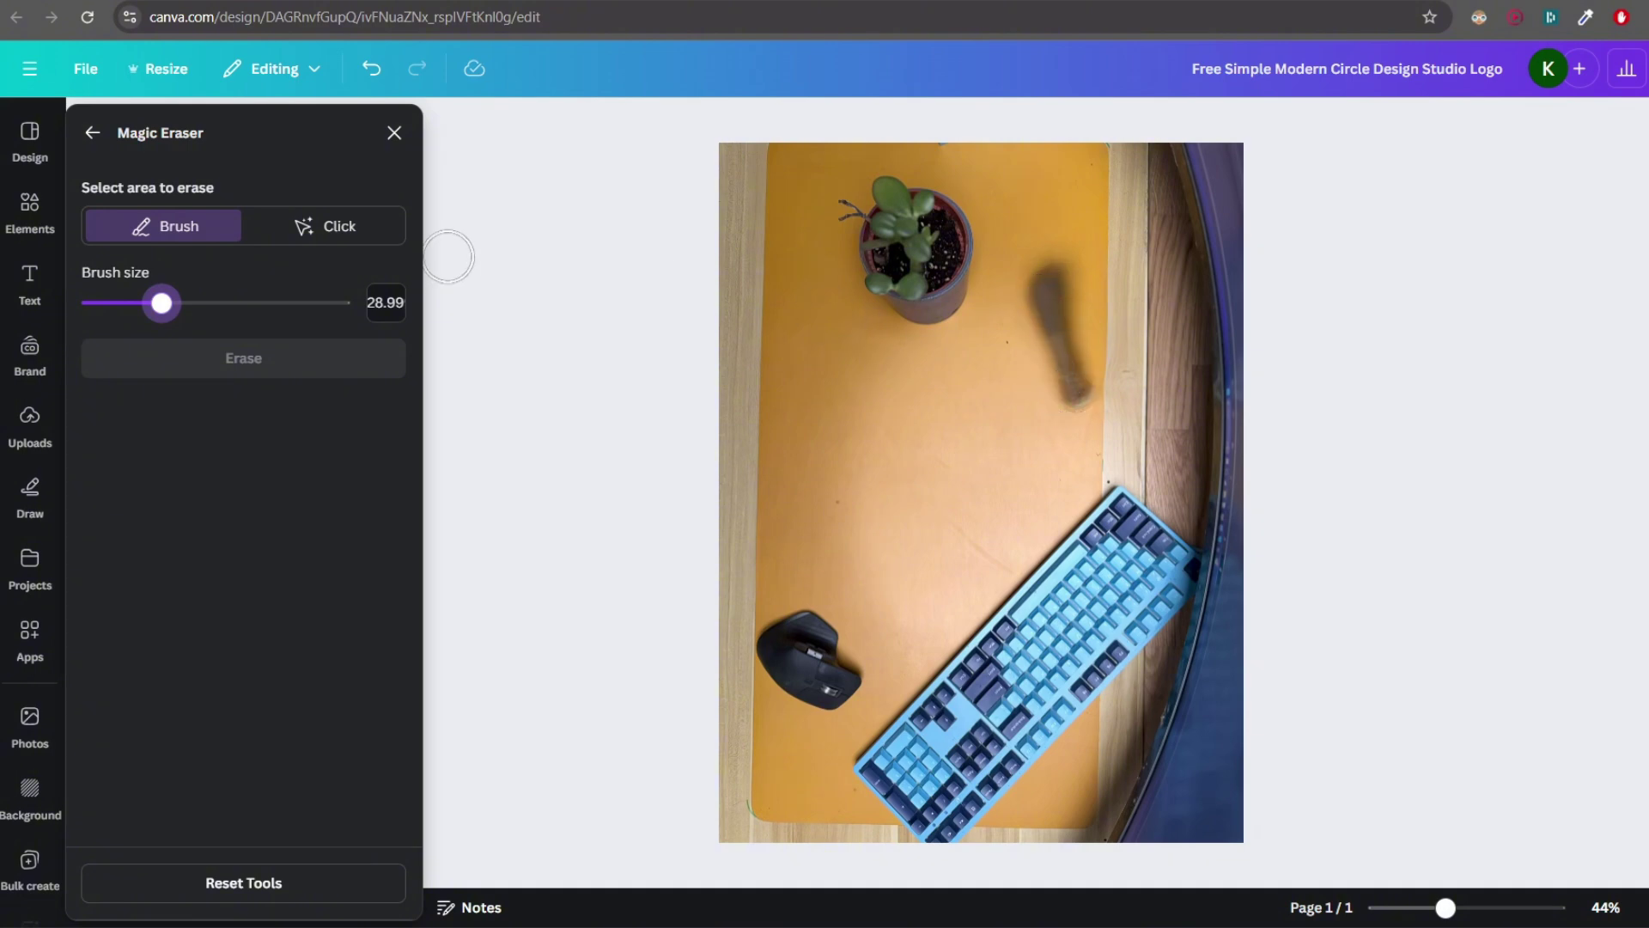
left_click_drag(163, 307, 166, 314)
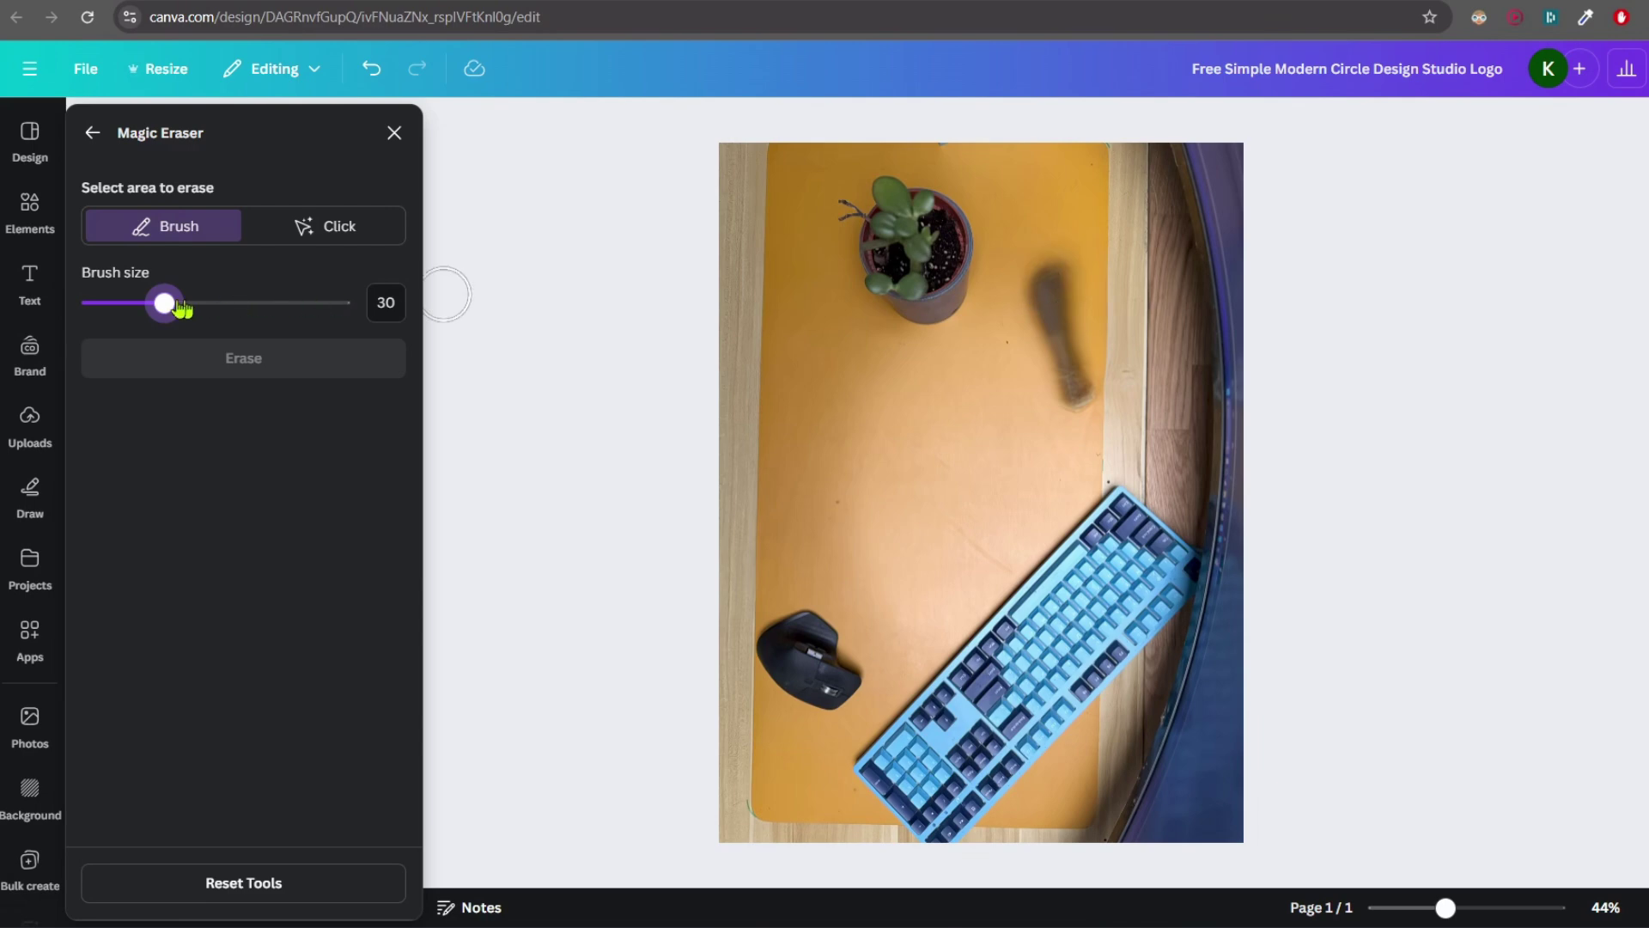
left_click_drag(166, 304, 181, 307)
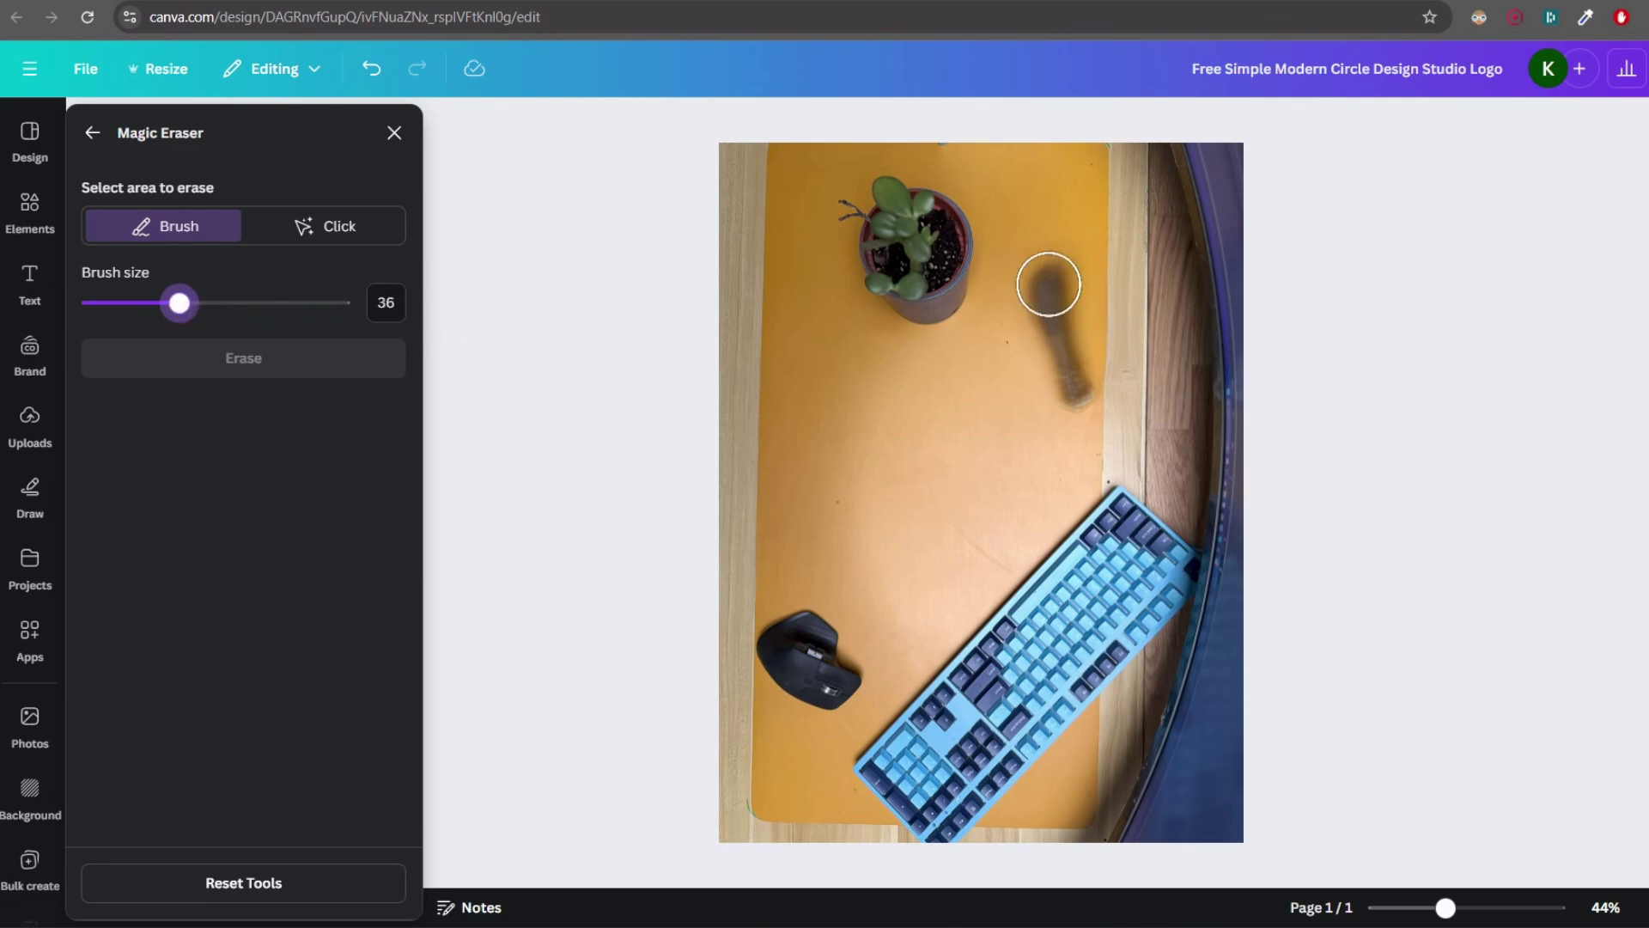
left_click_drag(1049, 282, 1071, 395)
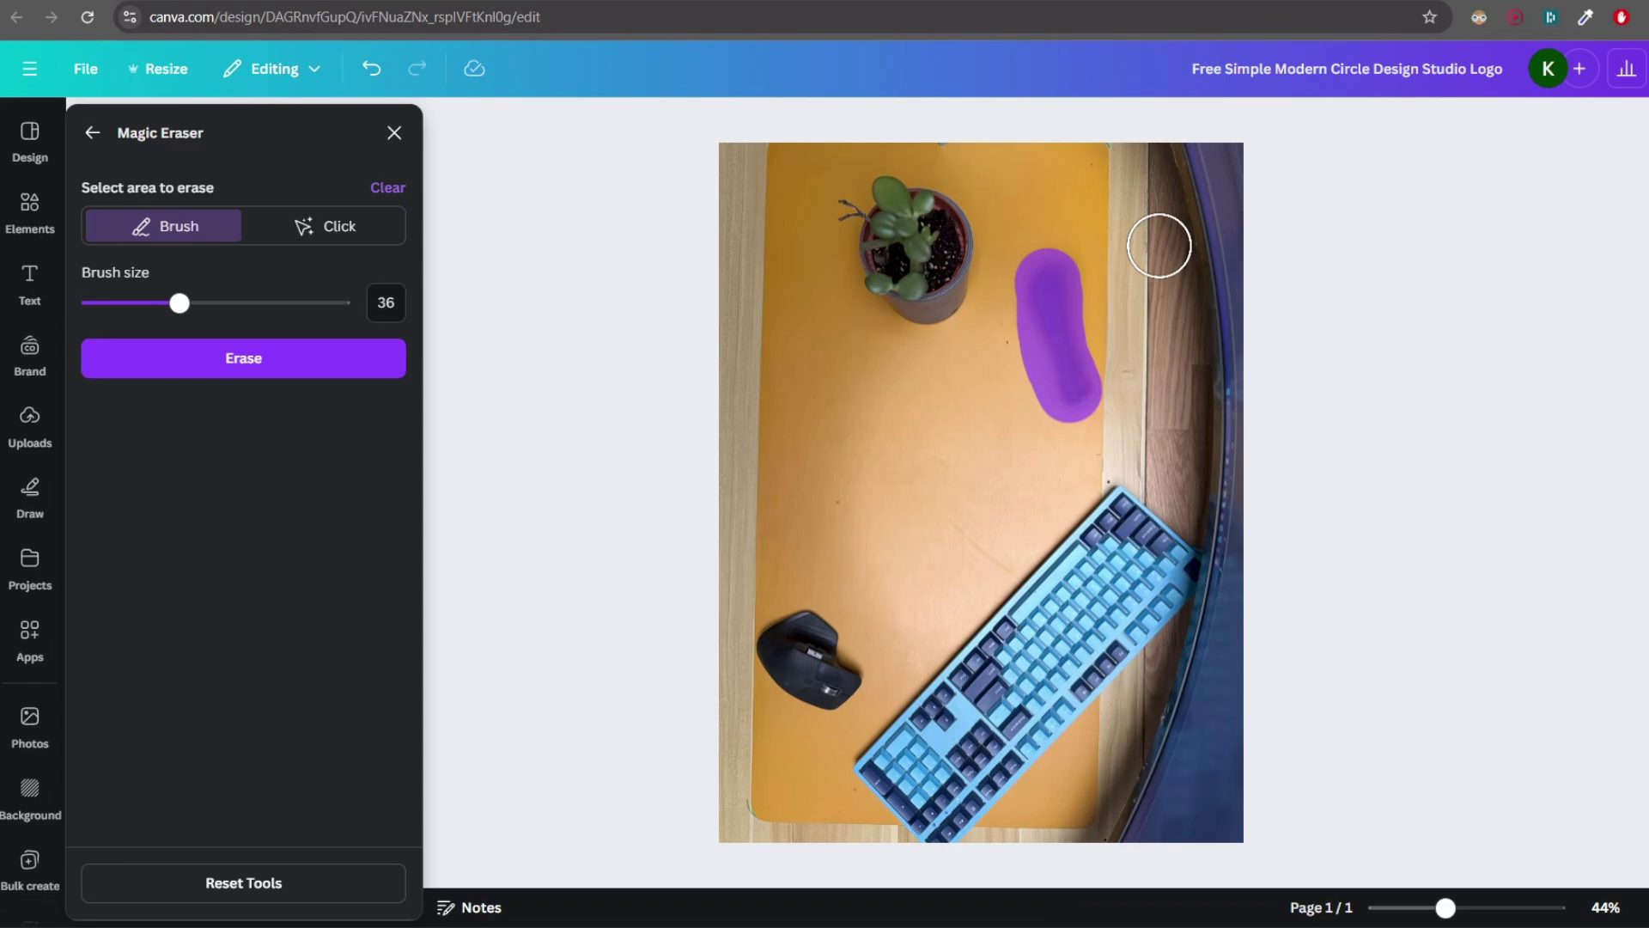
left_click(311, 375)
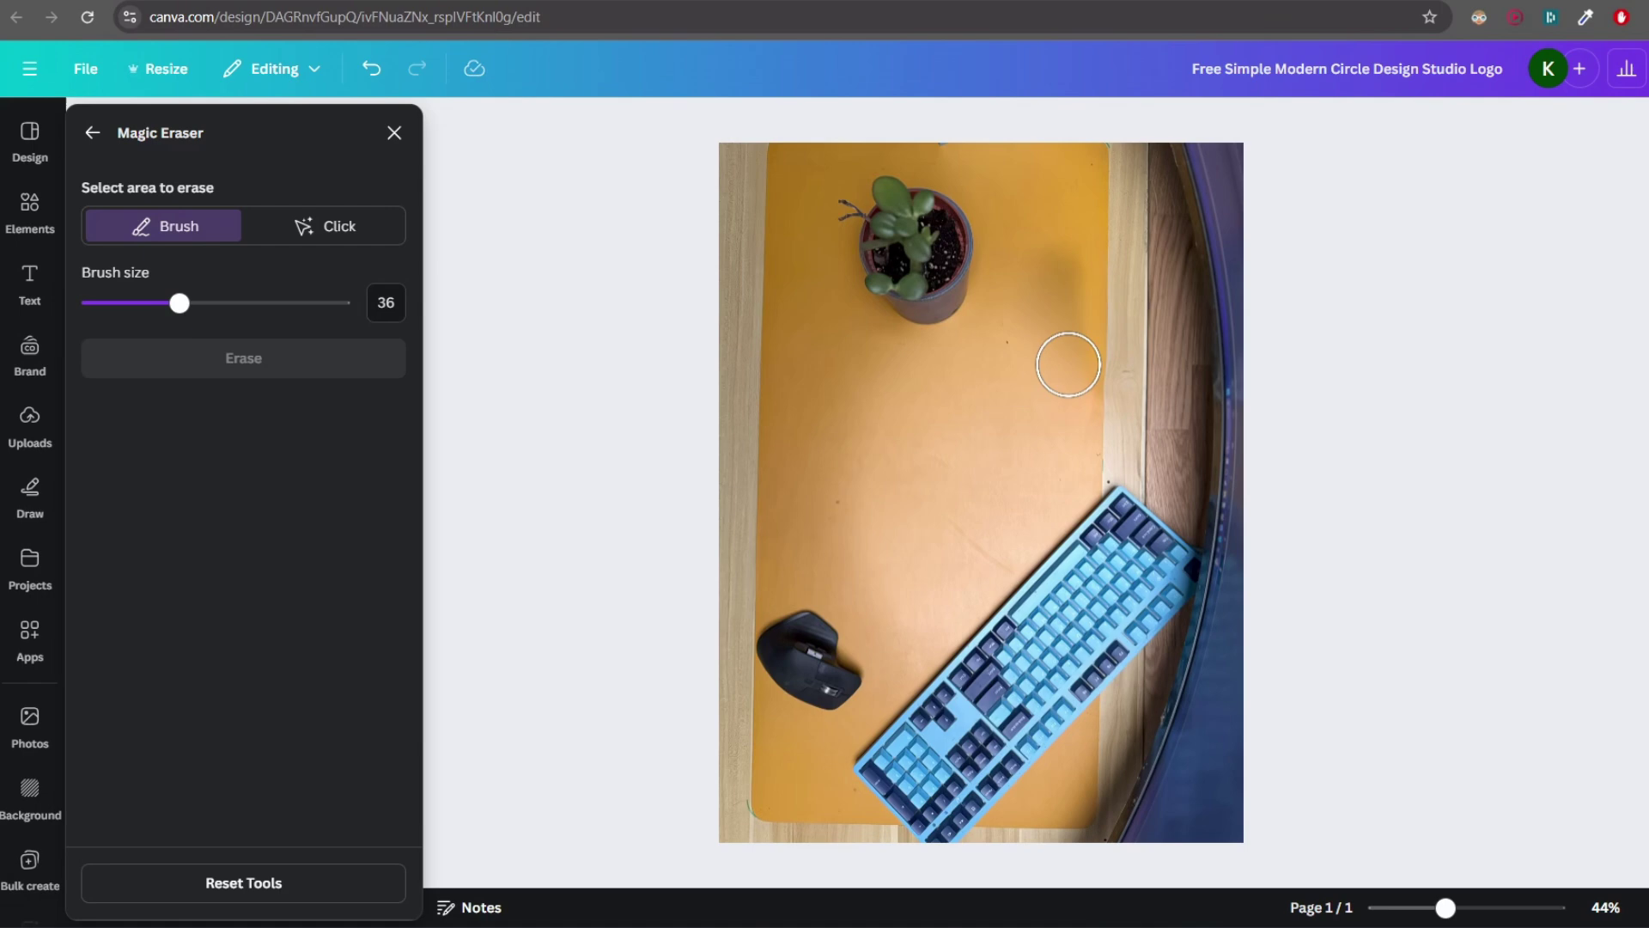
Erase the faint trace right of the plant pot, then zoom out to review the clean mat.
scroll(1070, 352, "up", 5)
scroll(1069, 363, "up", 3)
scroll(1060, 390, "down", 1)
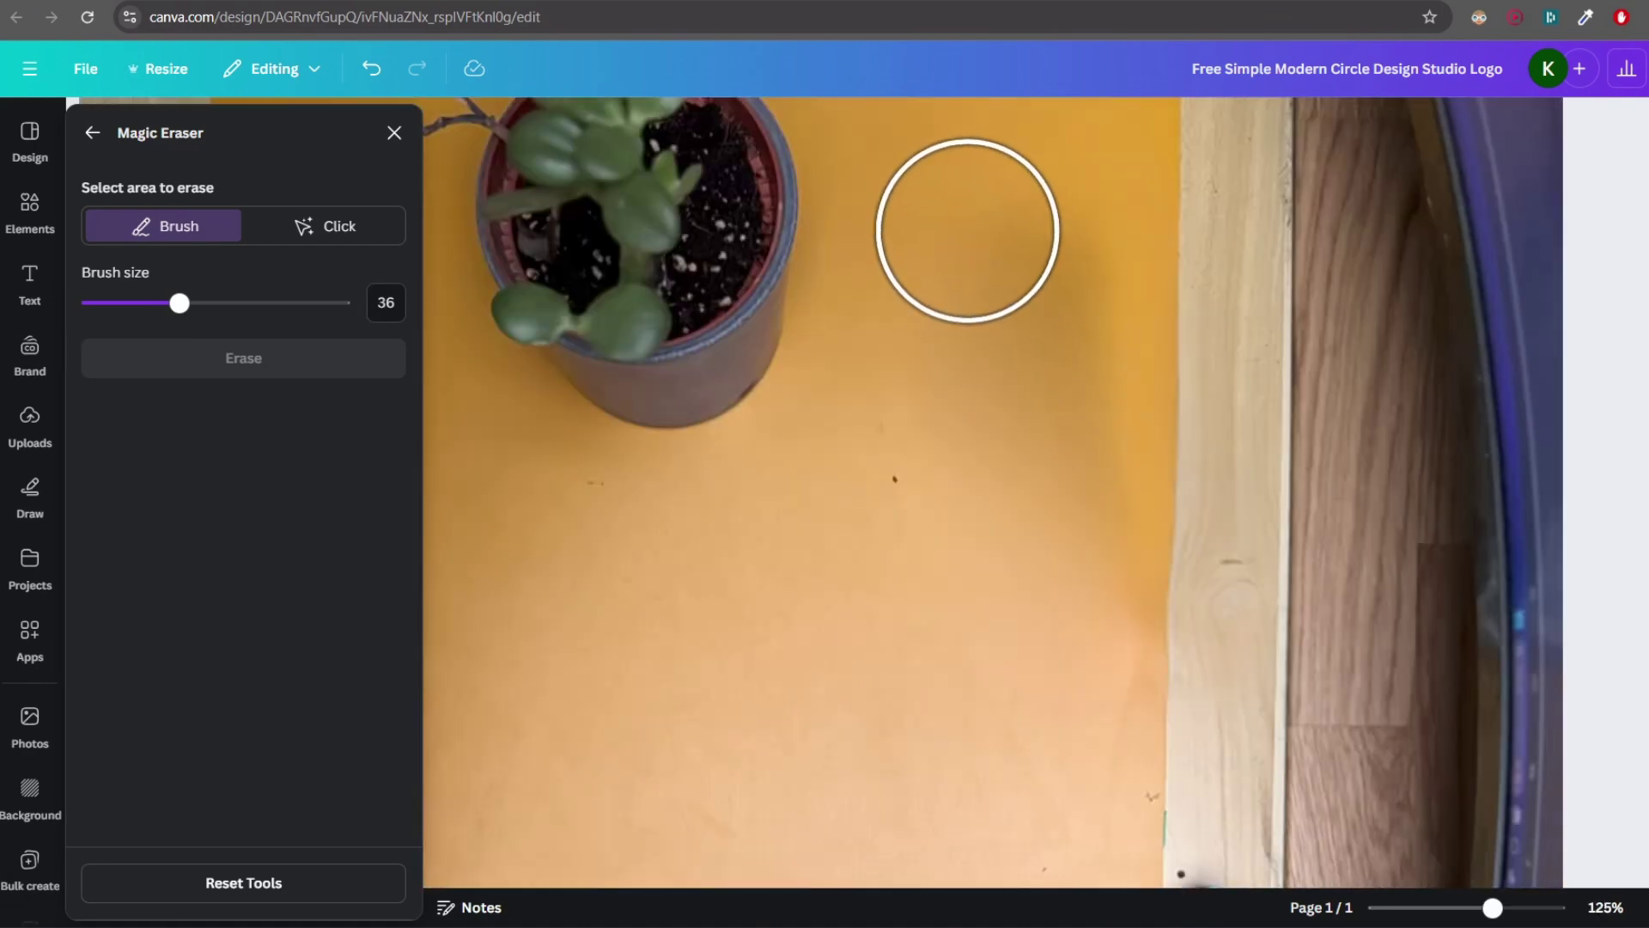
mouse_move(962, 232)
left_mouse_down()
mouse_move(995, 269)
mouse_move(1047, 337)
mouse_move(1049, 567)
left_mouse_up()
left_click(250, 361)
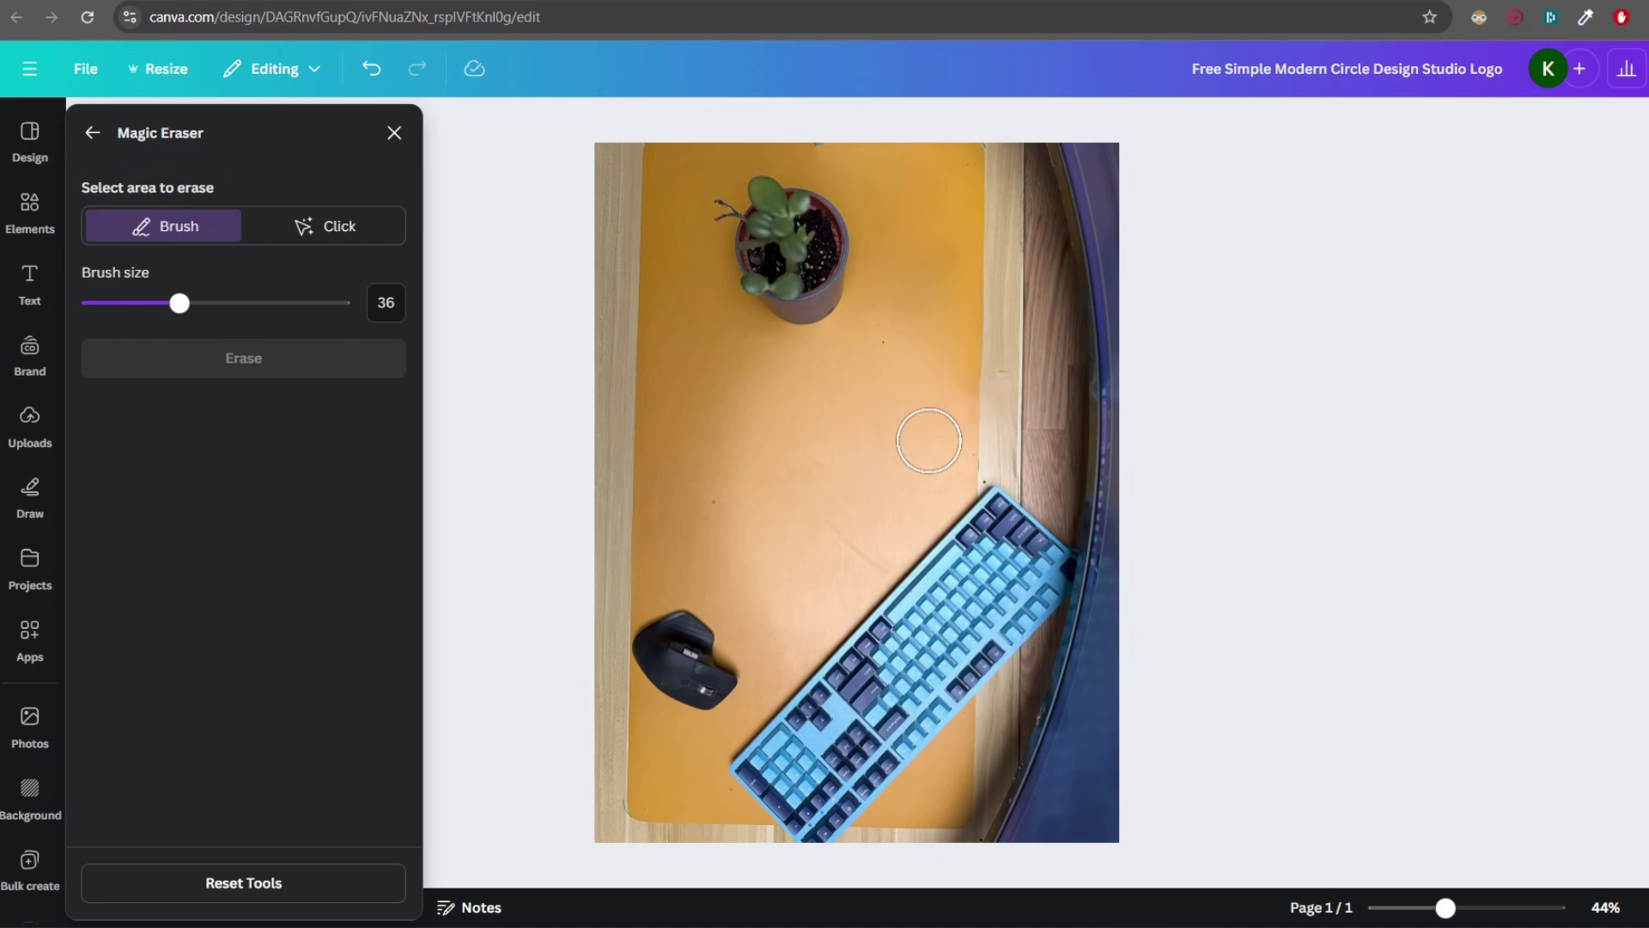
scroll(935, 269, "up", 5)
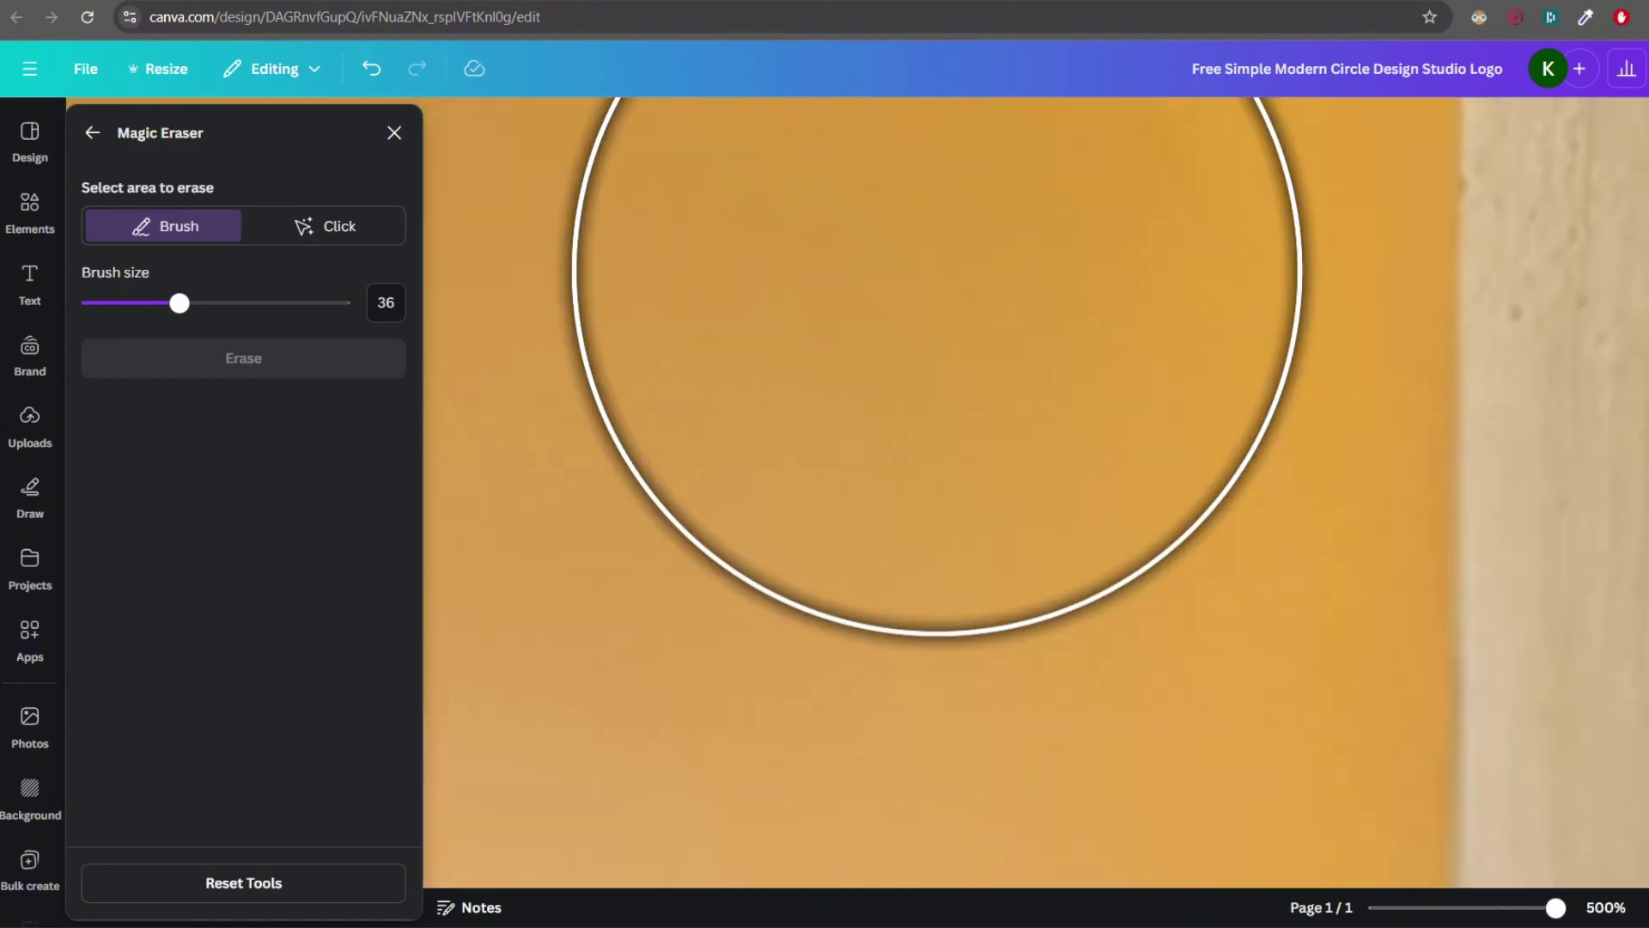
scroll(937, 273, "down", 2)
scroll(936, 273, "down", 5)
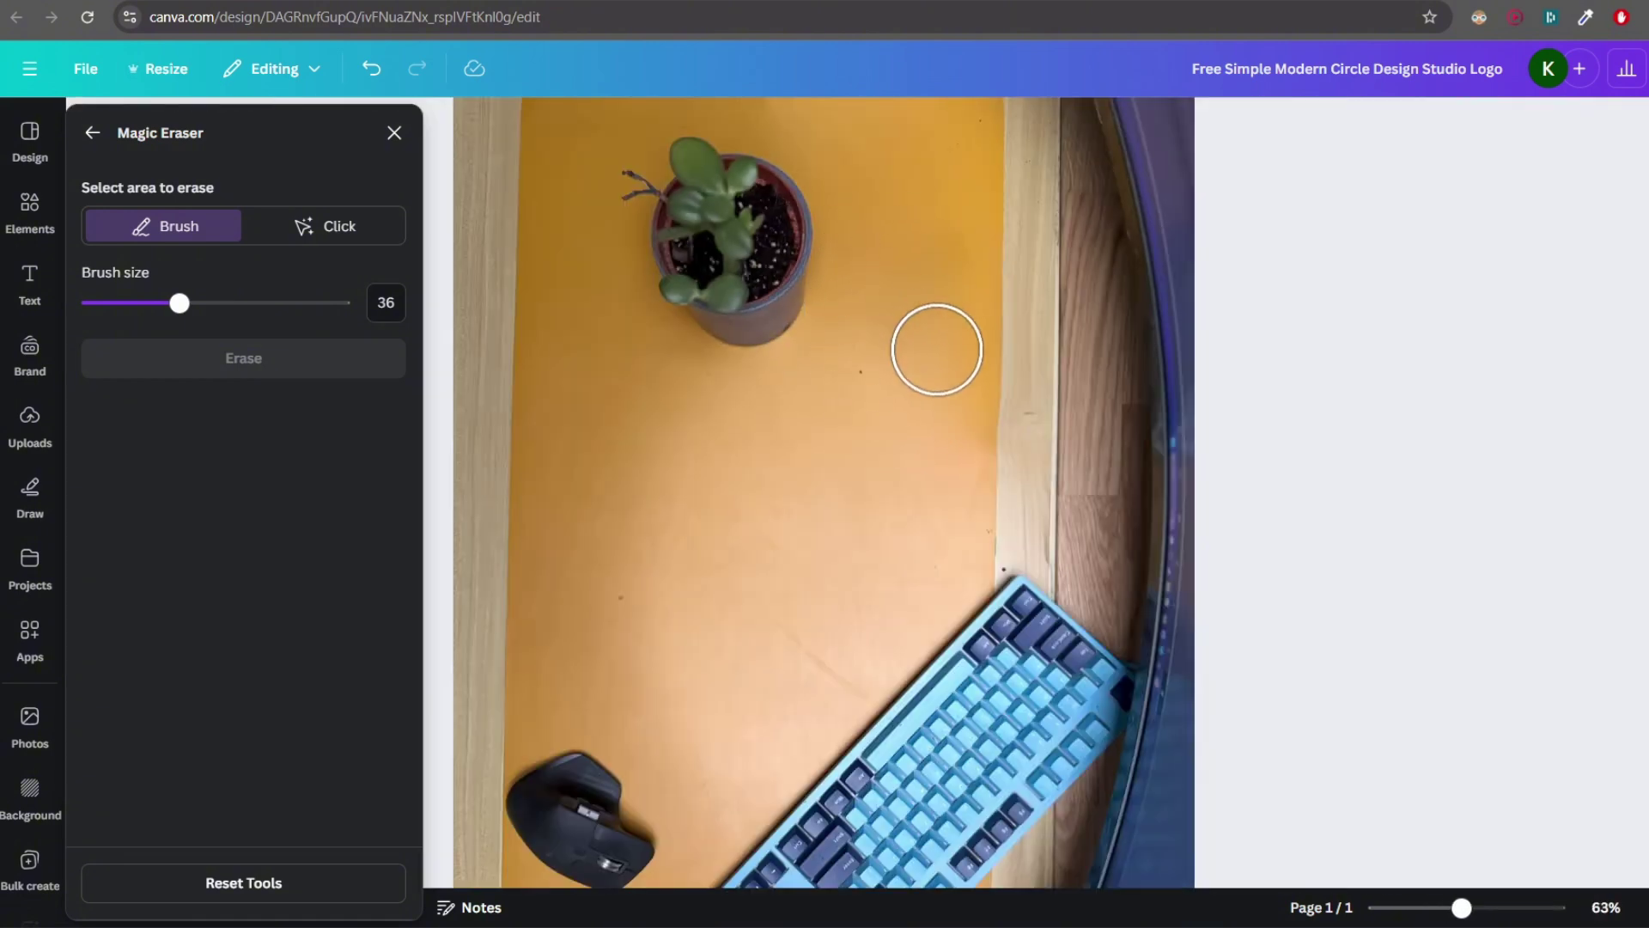
scroll(962, 382, "down", 2)
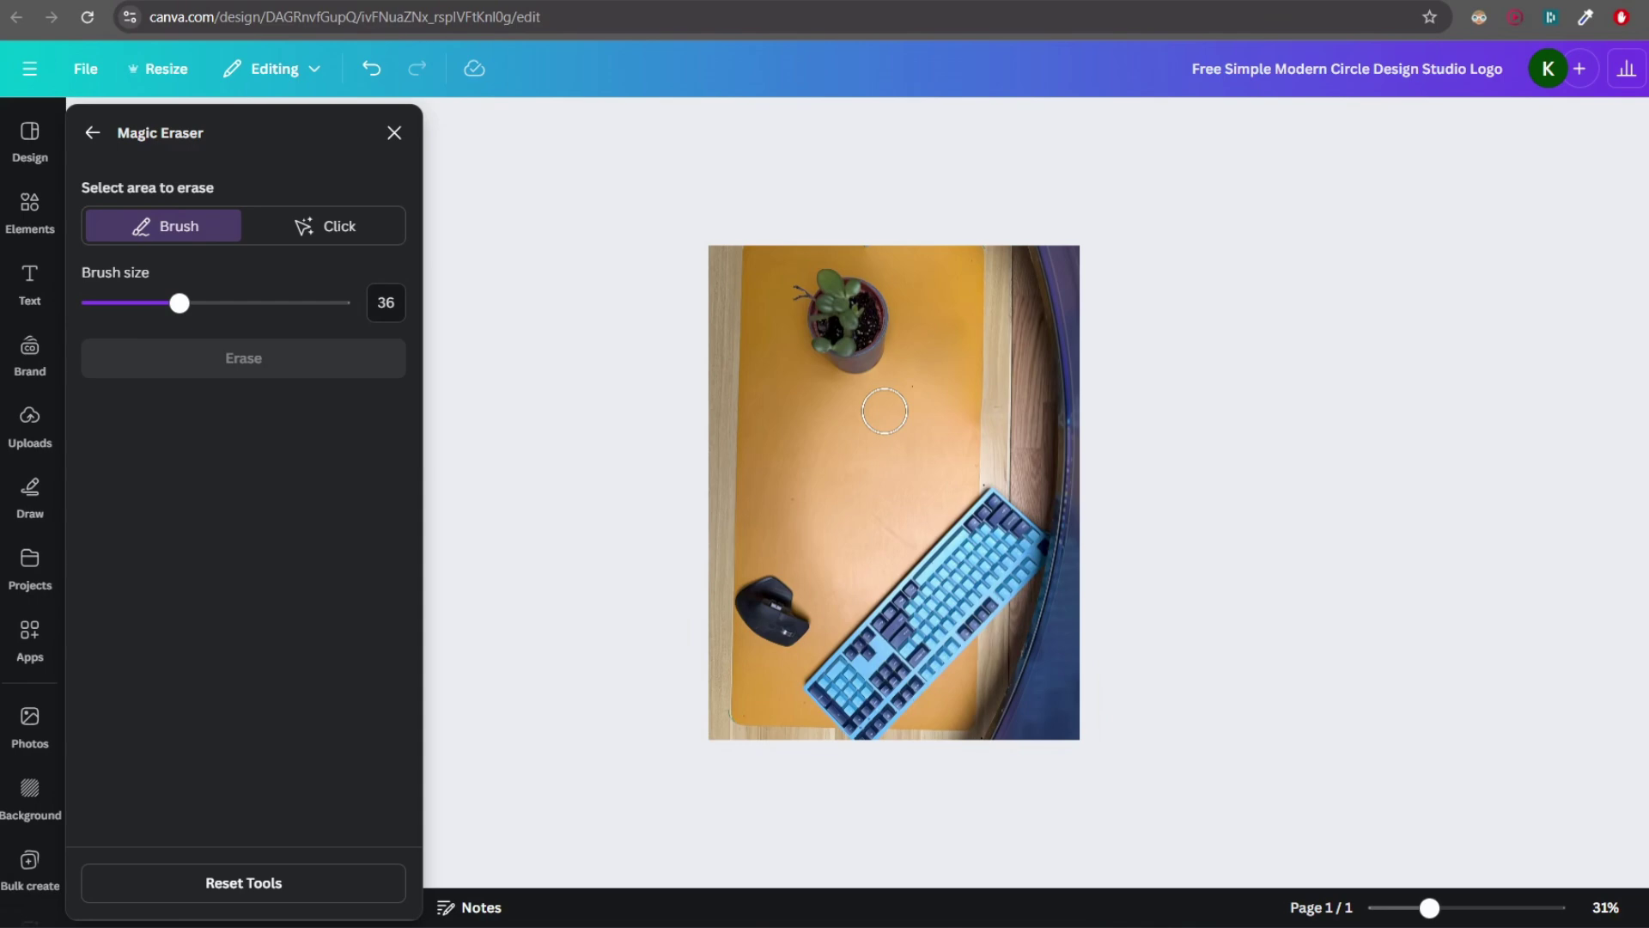
scroll(885, 410, "up", 1)
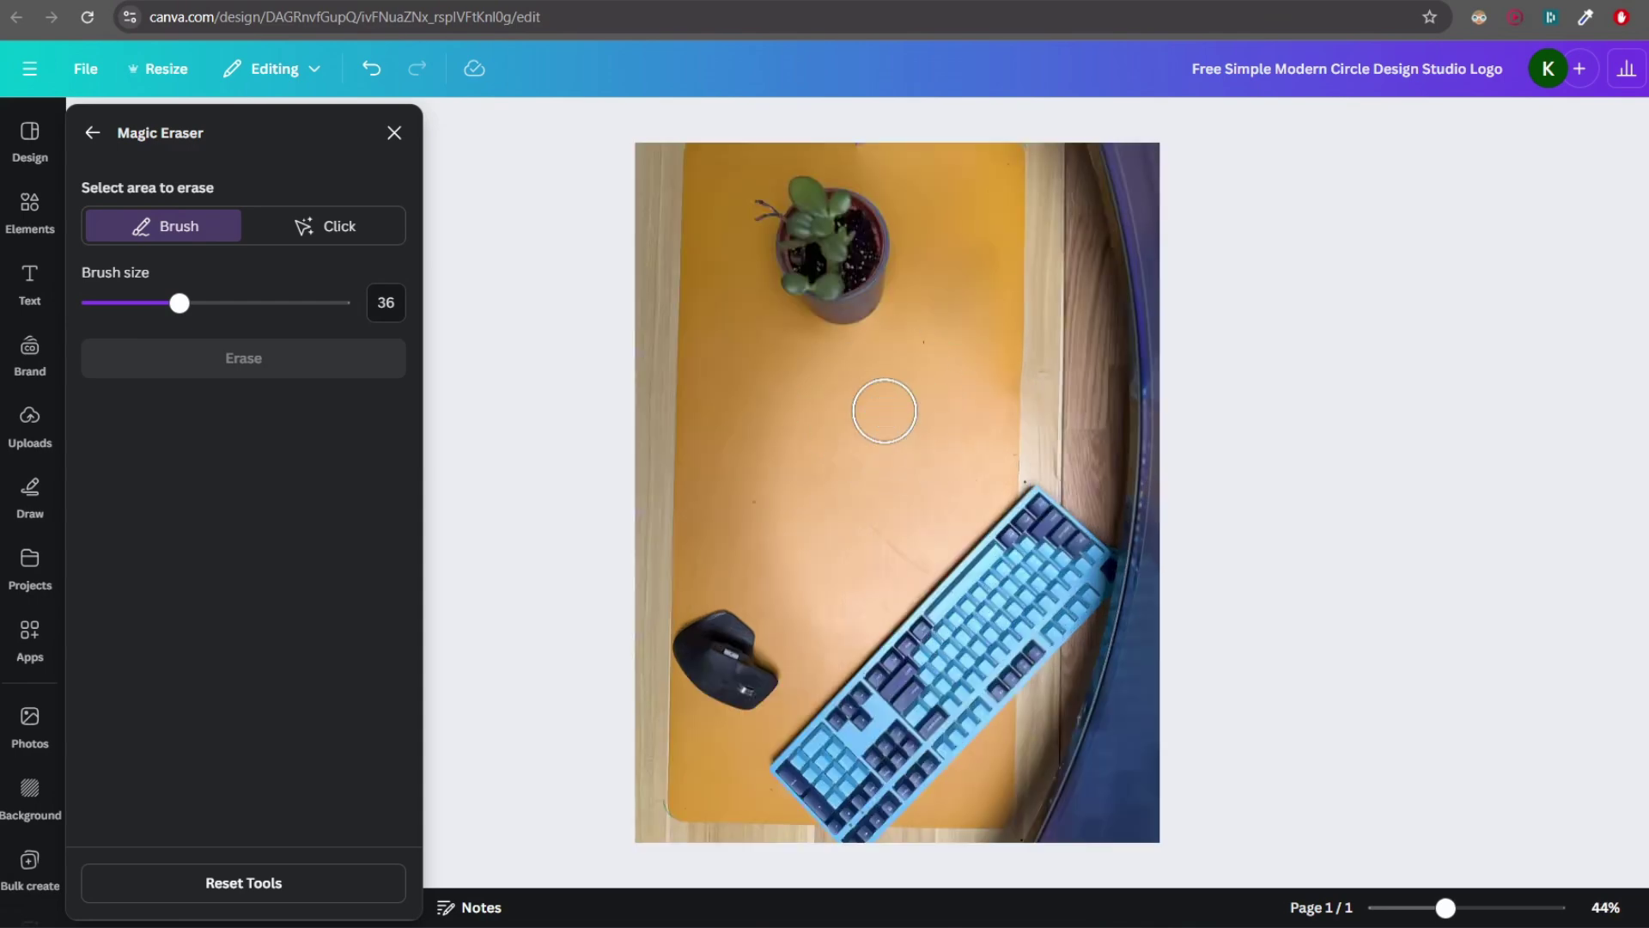